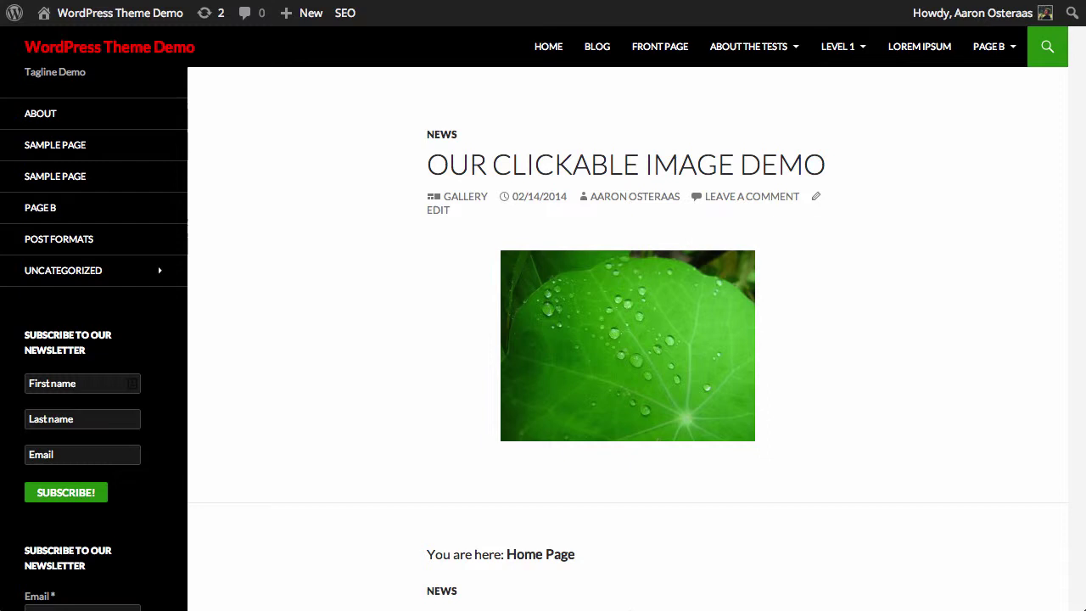
Step: Go from the site's dashboard to the Plugins > Add New page
click(126, 19)
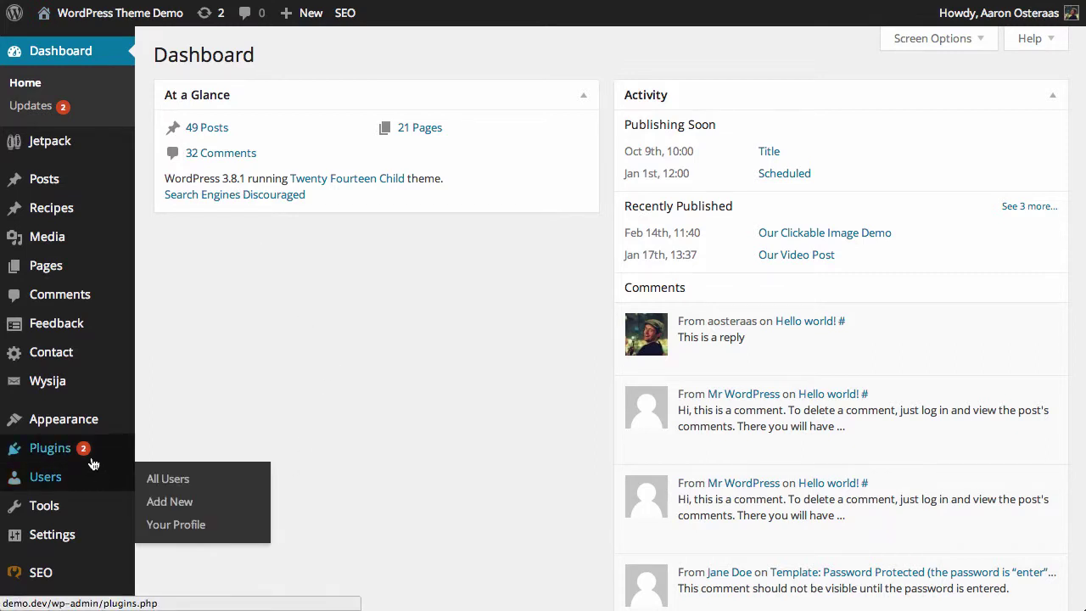
mouse_move(93, 458)
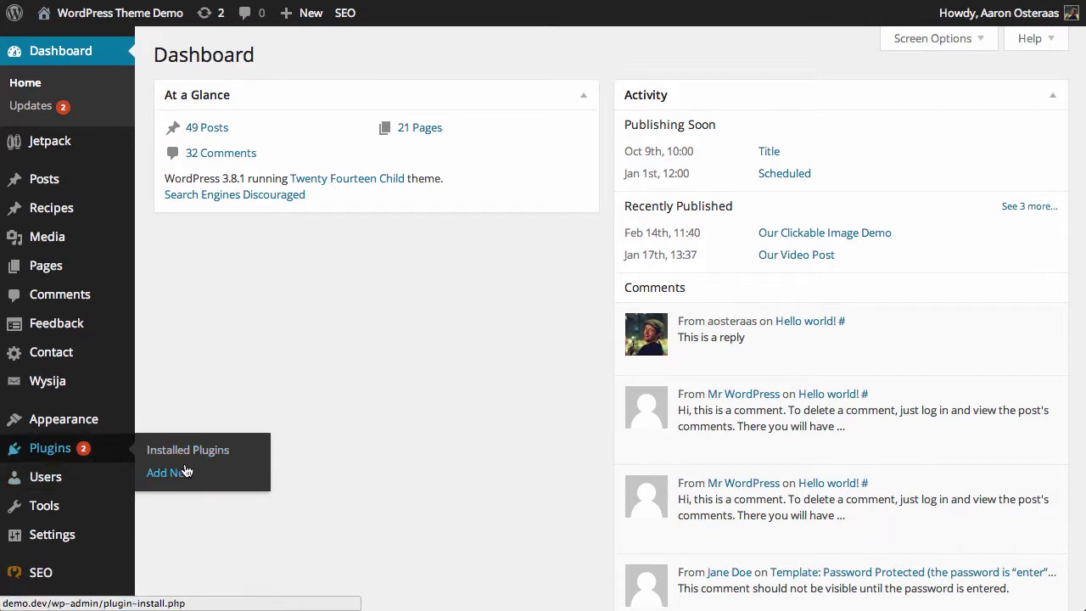
click(183, 472)
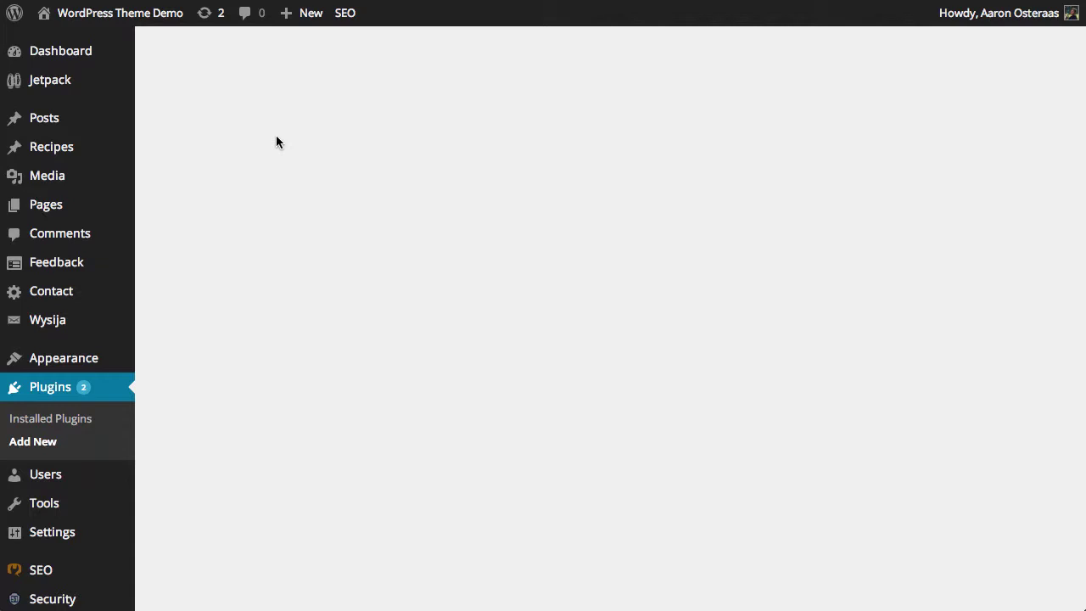
Step: Search the plugin directory for 'simple share buttons adder'
click(277, 187)
text(im)
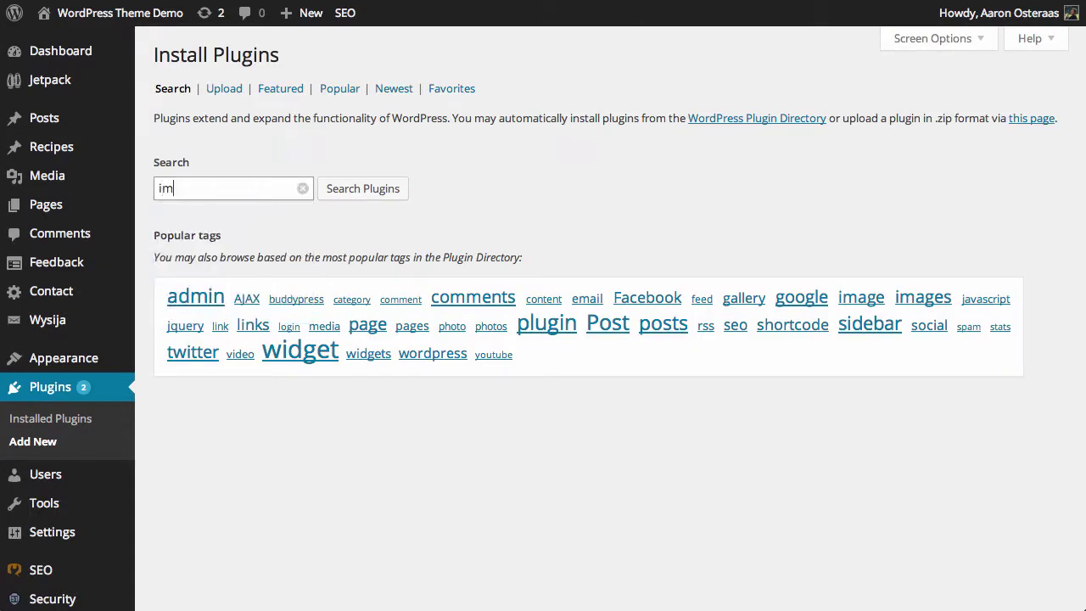
key(BackSpace)
key(BackSpace)
text(simple shar)
text(e buttons adder)
key(Return)
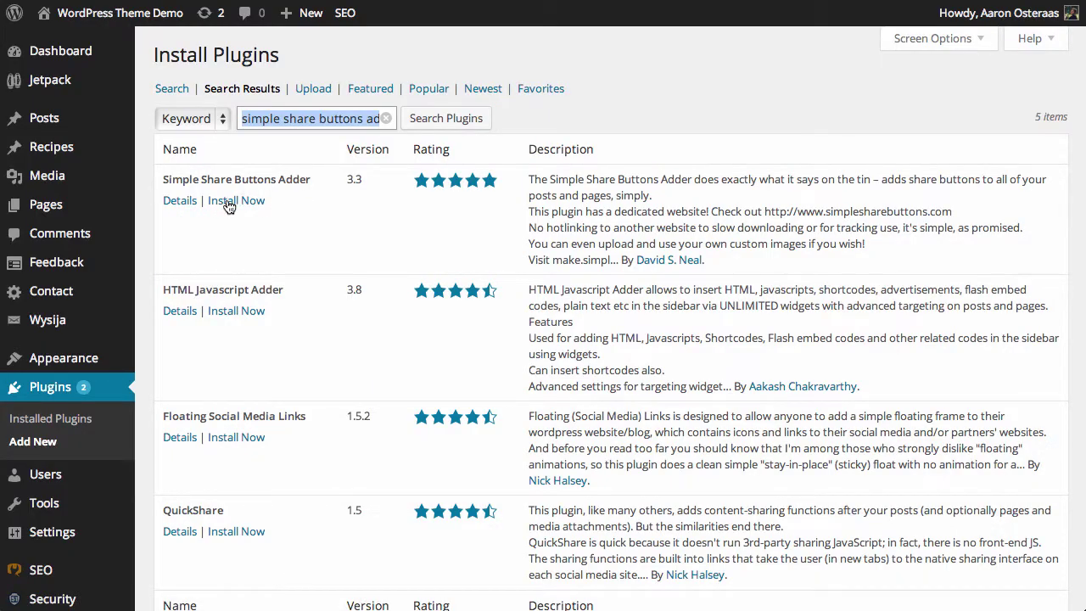
Step: Install Simple Share Buttons Adder, confirm the prompt, and check its activation notice
click(235, 200)
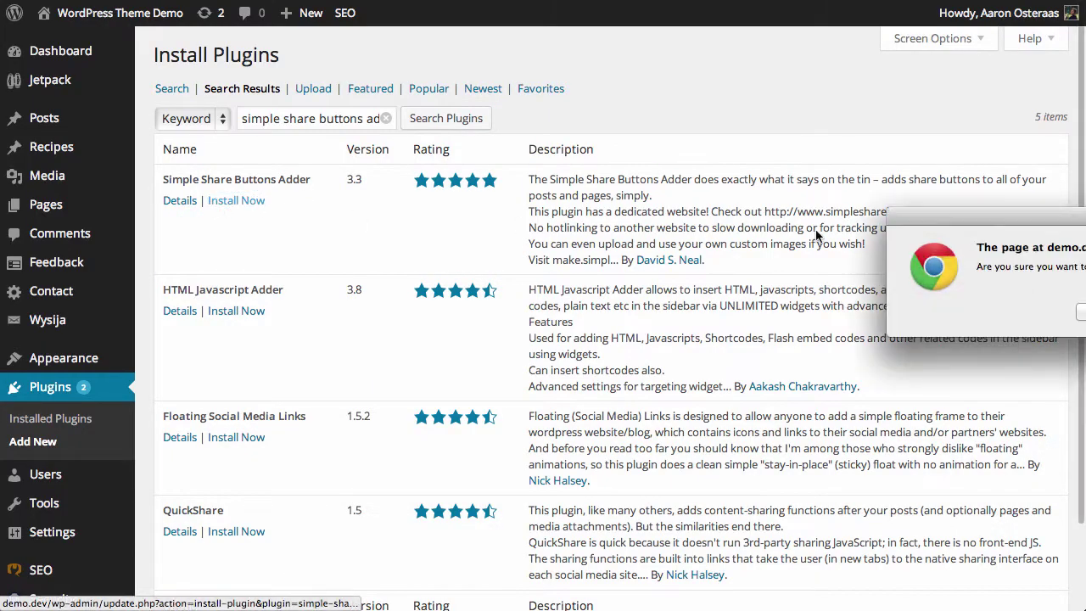
key(Return)
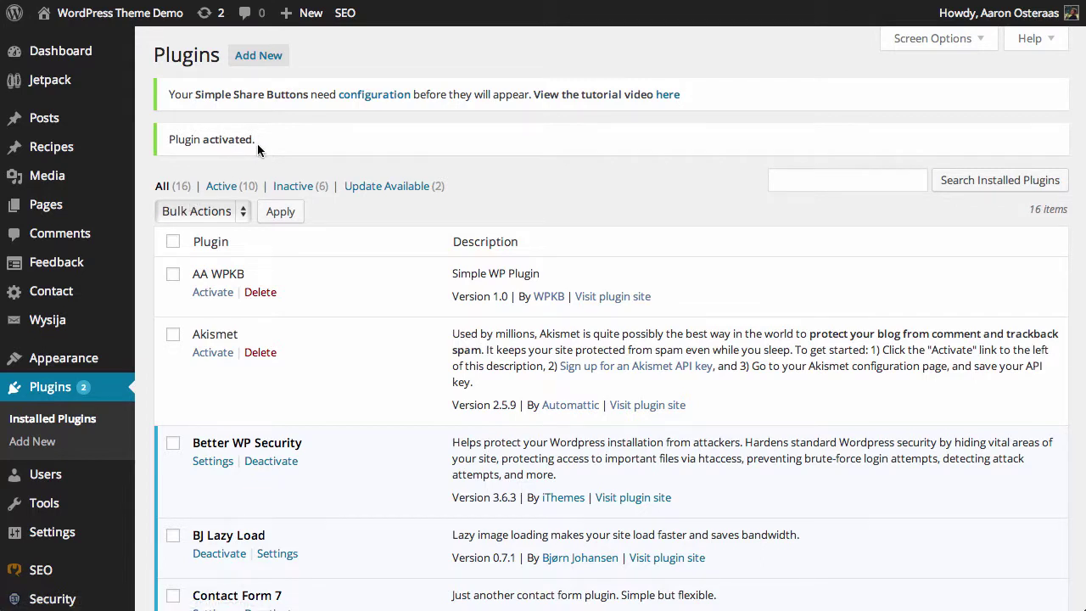
drag(258, 142, 197, 140)
click(197, 139)
Step: In the plugin's configuration, tick Homepage and Posts as locations and keep placement After
click(360, 102)
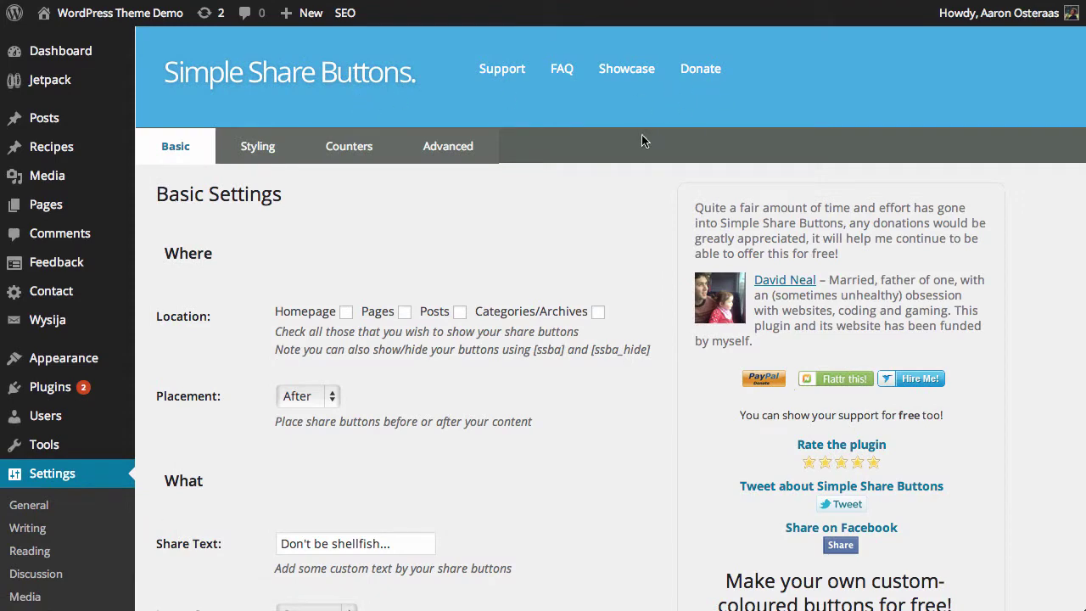
scroll(216, 390, down, 5)
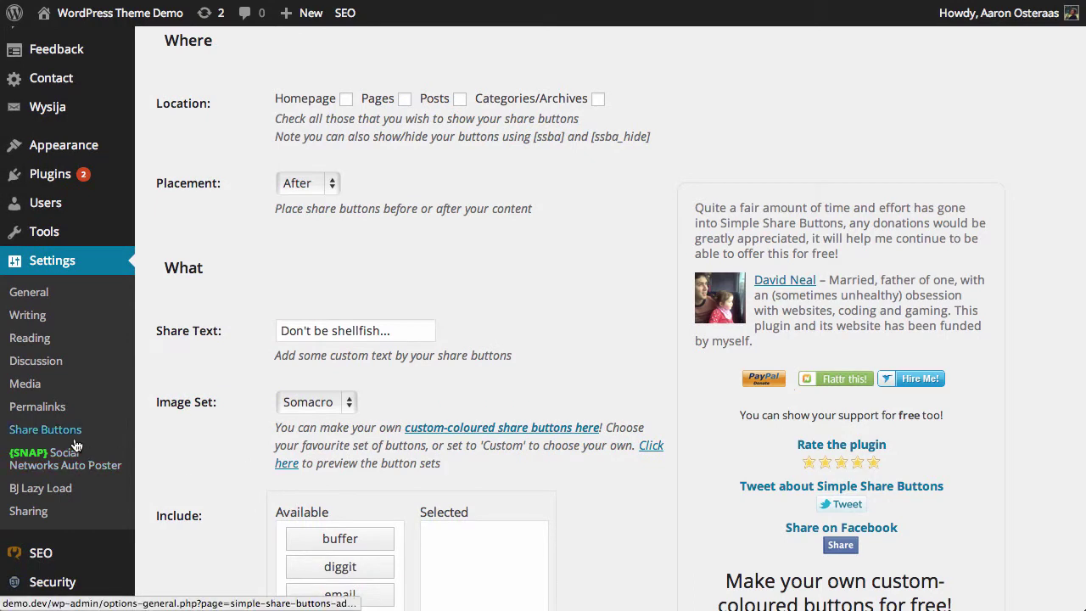
scroll(748, 520, up, 5)
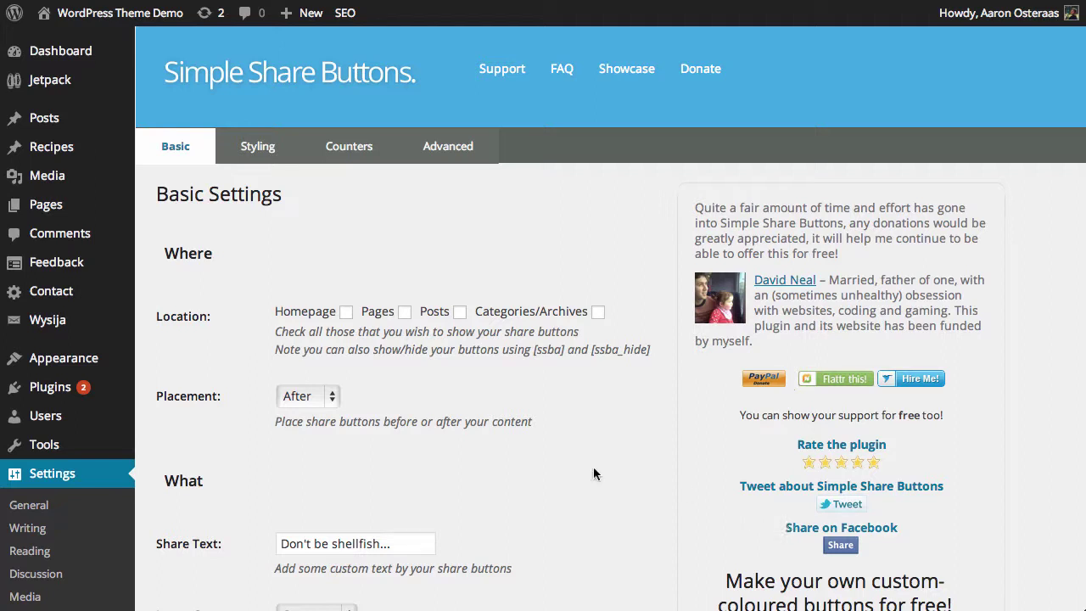
click(345, 312)
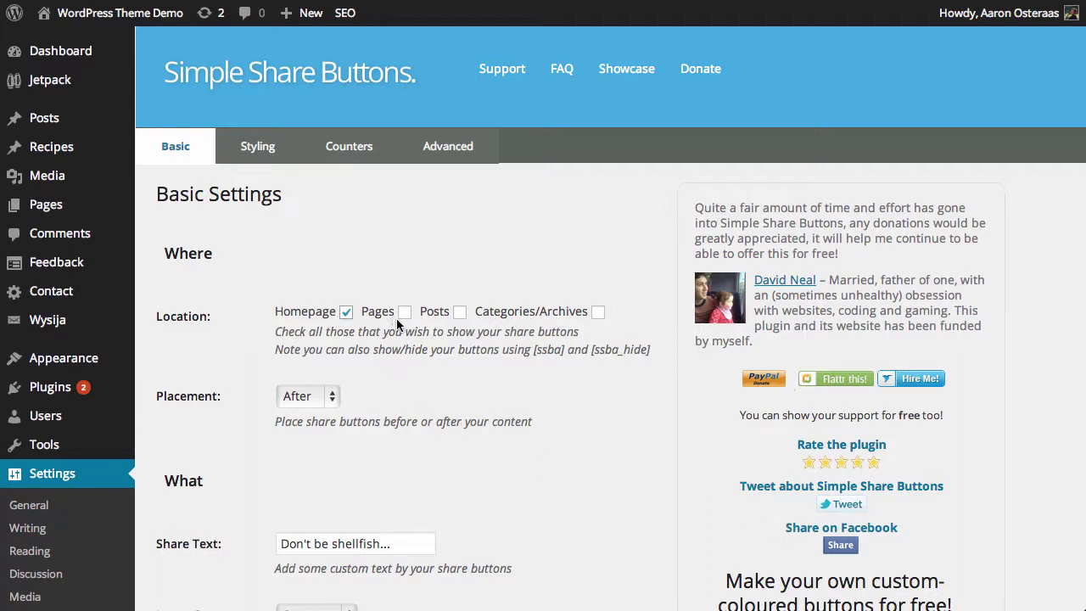
click(458, 314)
click(287, 400)
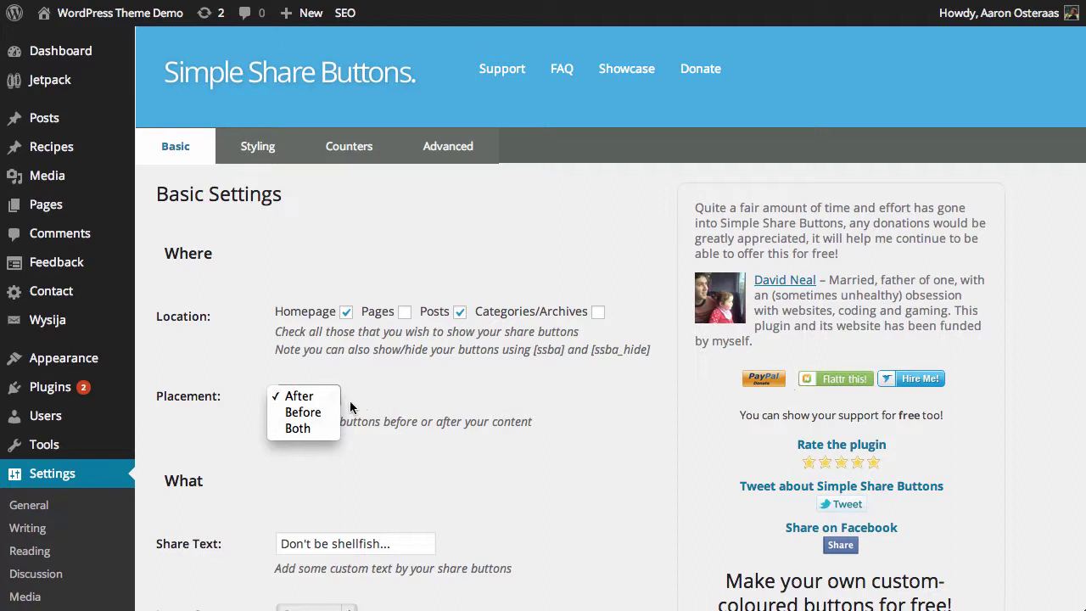
click(428, 419)
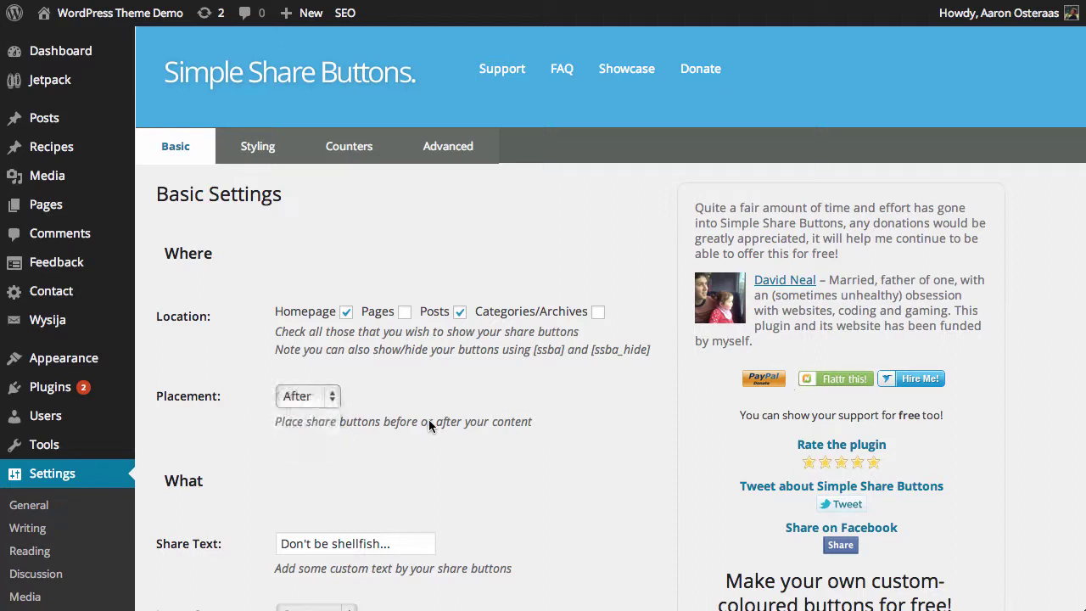
Step: Check the share text and keep the Somacro button image set
scroll(422, 430, down, 2)
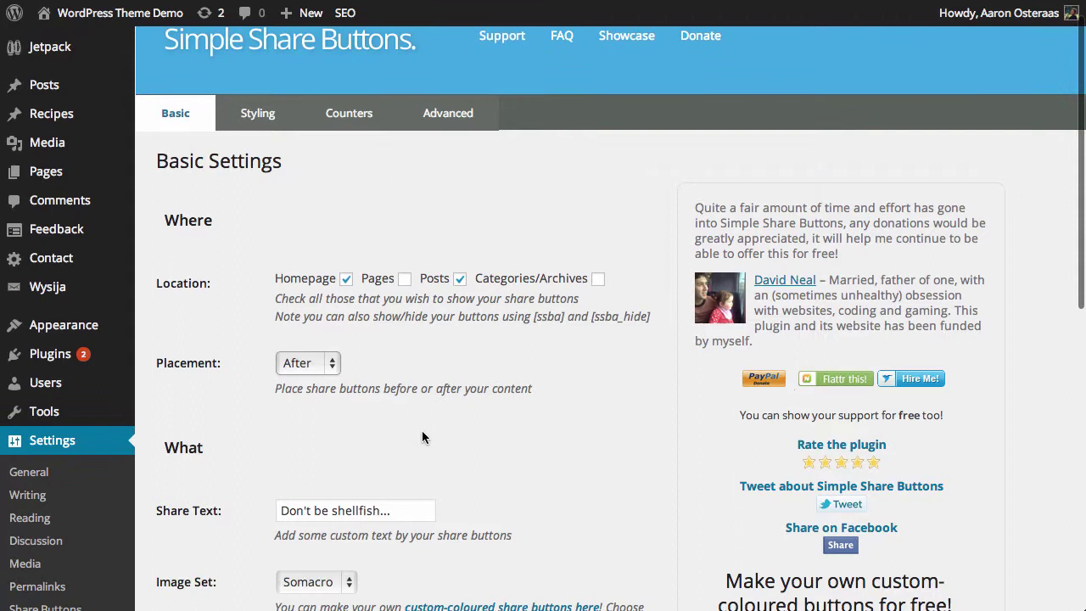
scroll(418, 434, down, 5)
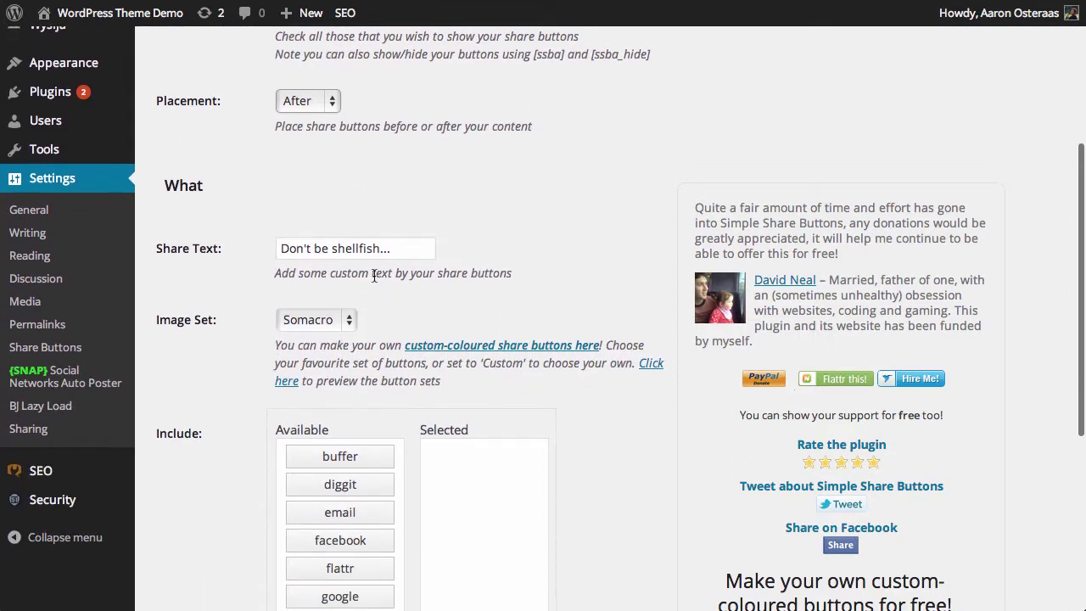
click(427, 248)
drag(427, 247, 169, 256)
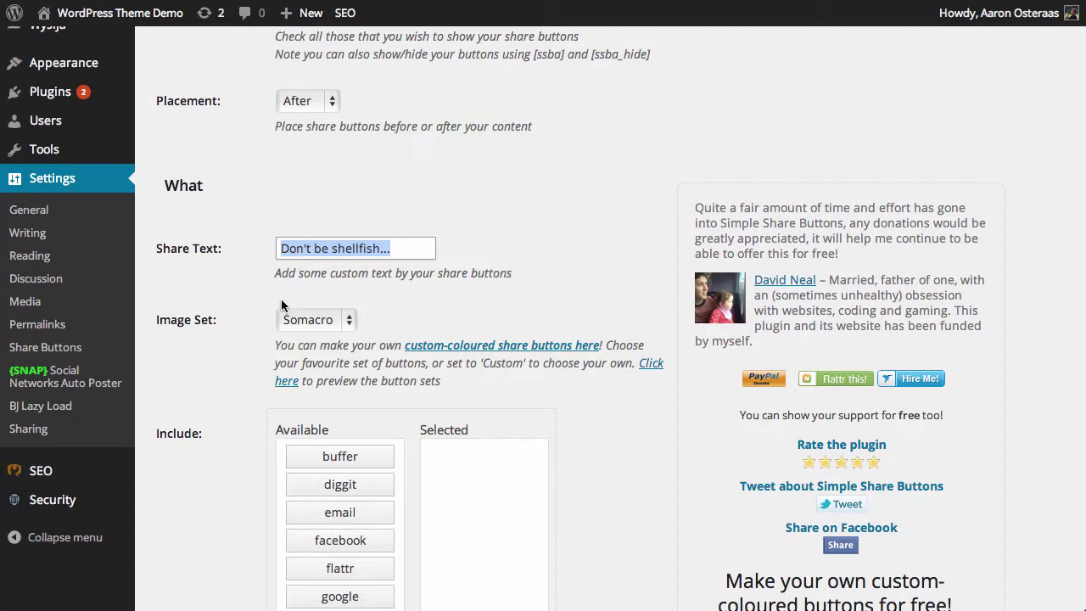
scroll(494, 284, down, 2)
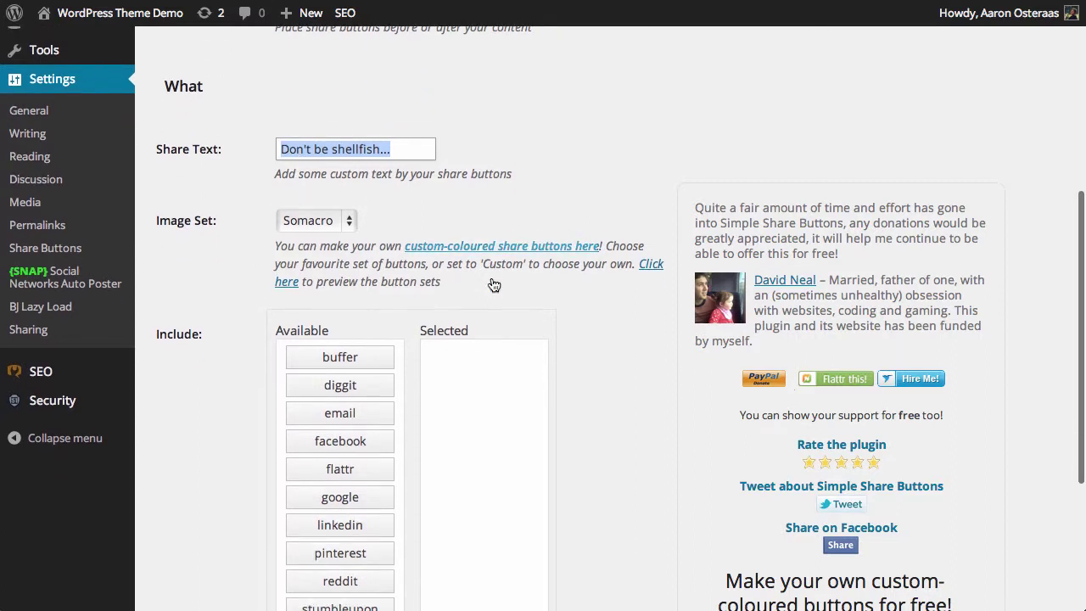
click(347, 214)
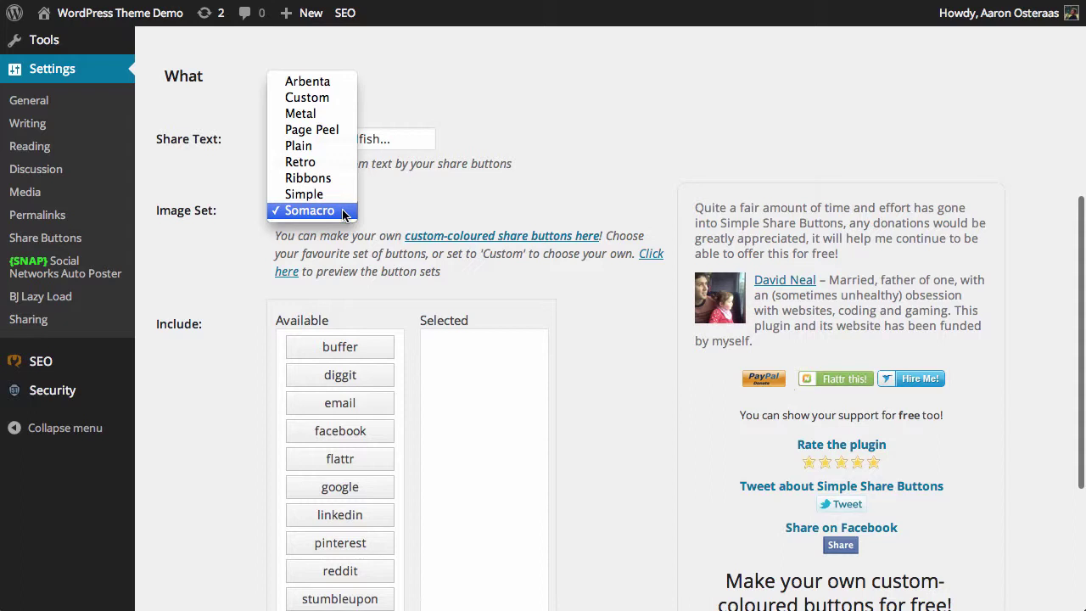
click(271, 277)
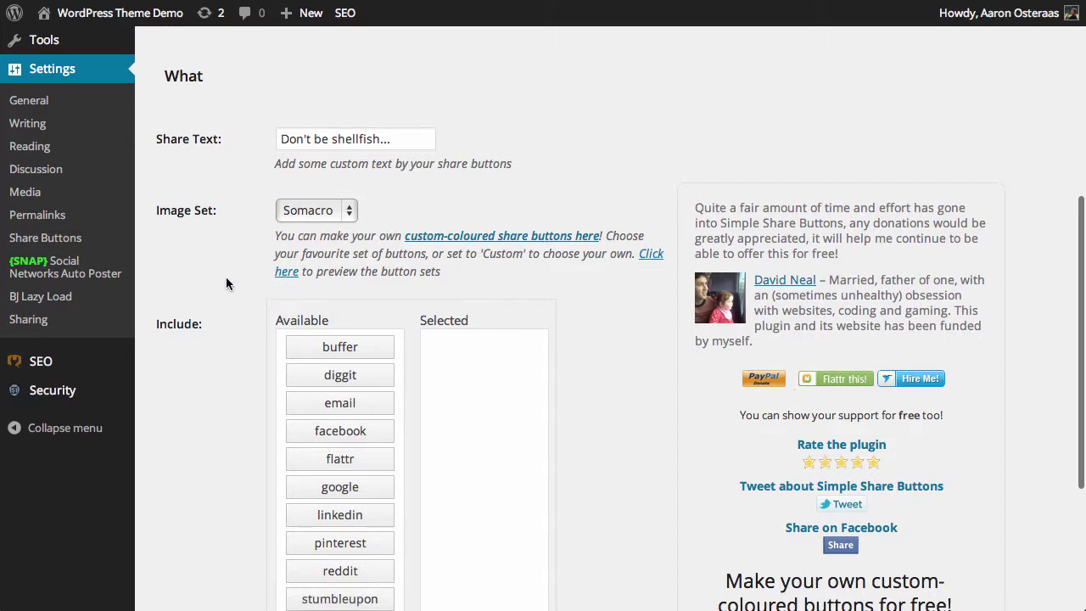
Step: Add google, pinterest, reddit, twitter, tumblr, facebook and email to the selected buttons
scroll(226, 247, down, 2)
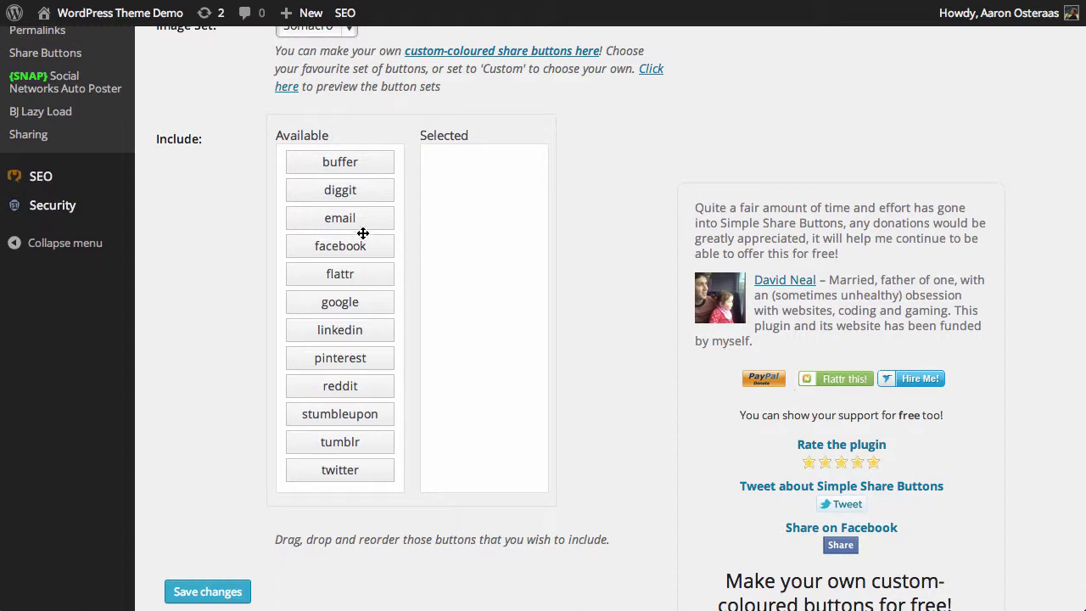
drag(344, 222, 481, 214)
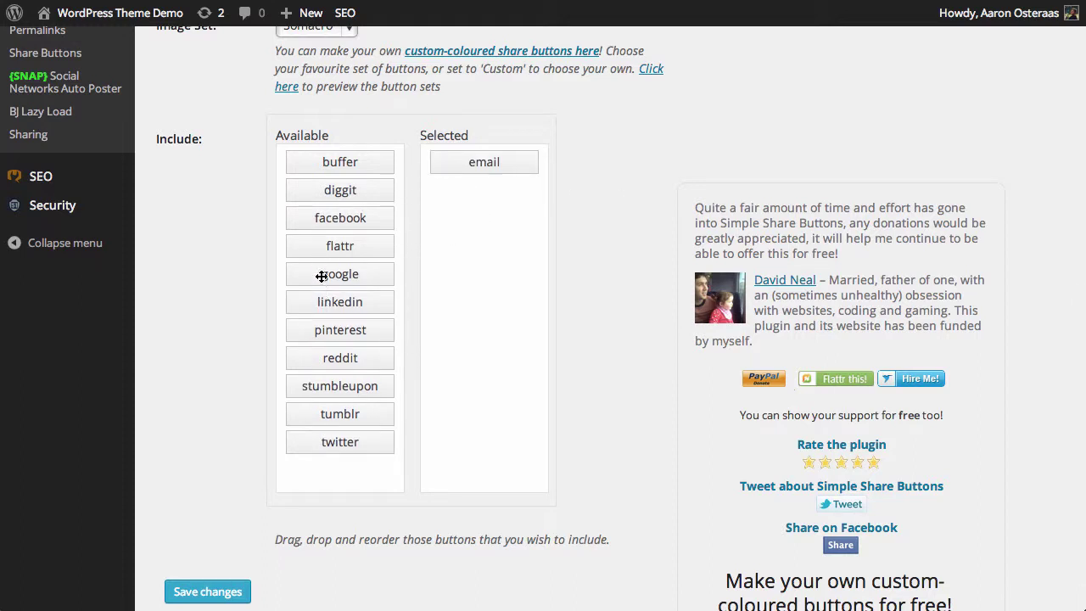
drag(324, 273, 441, 277)
drag(320, 304, 543, 305)
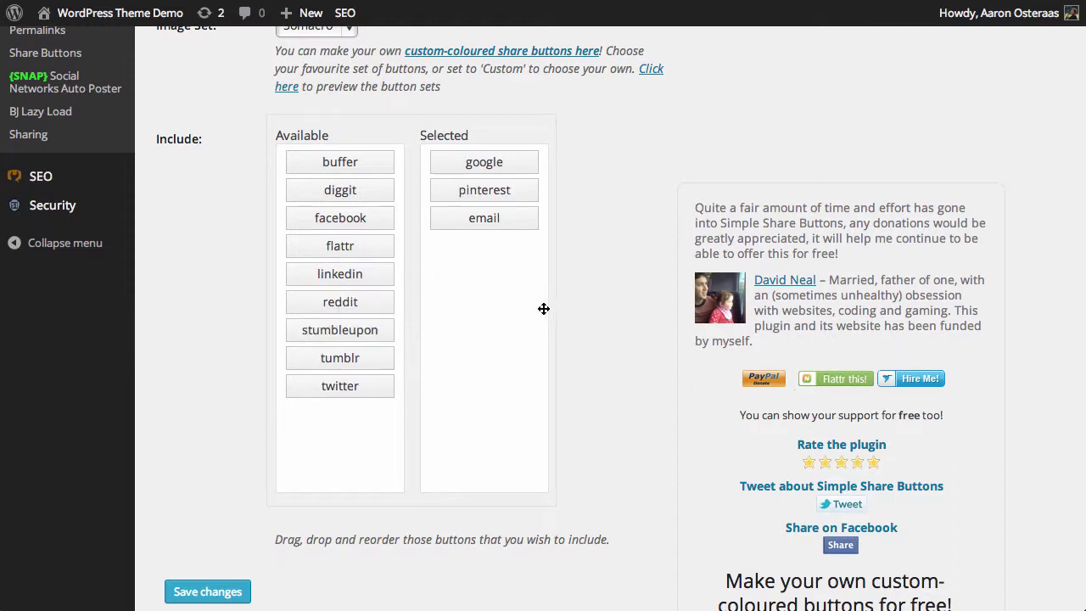
drag(324, 316, 501, 305)
drag(340, 382, 442, 356)
drag(345, 334, 492, 342)
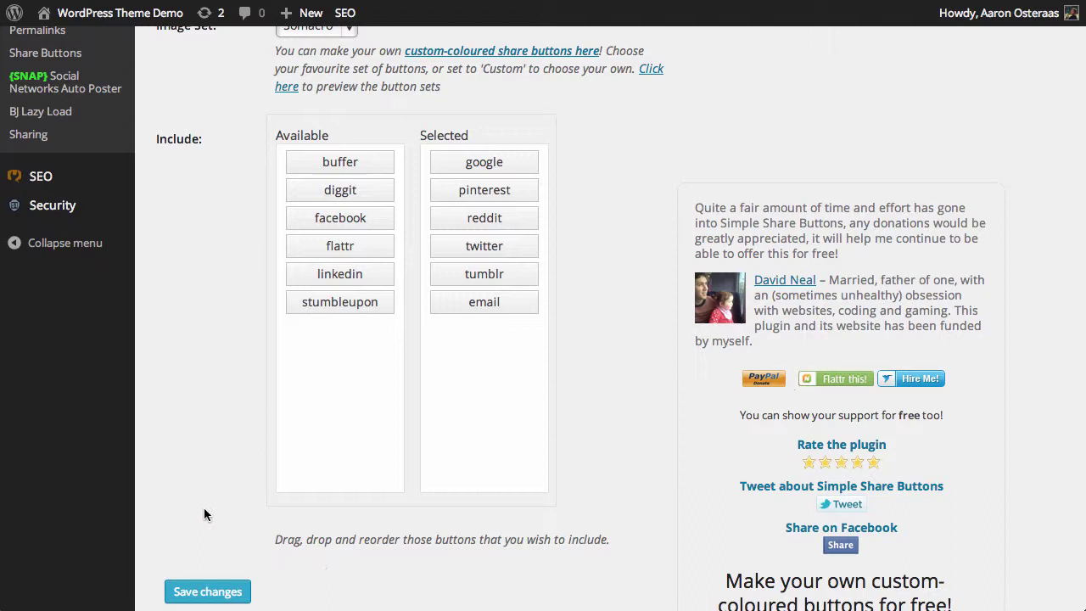
drag(322, 218, 441, 376)
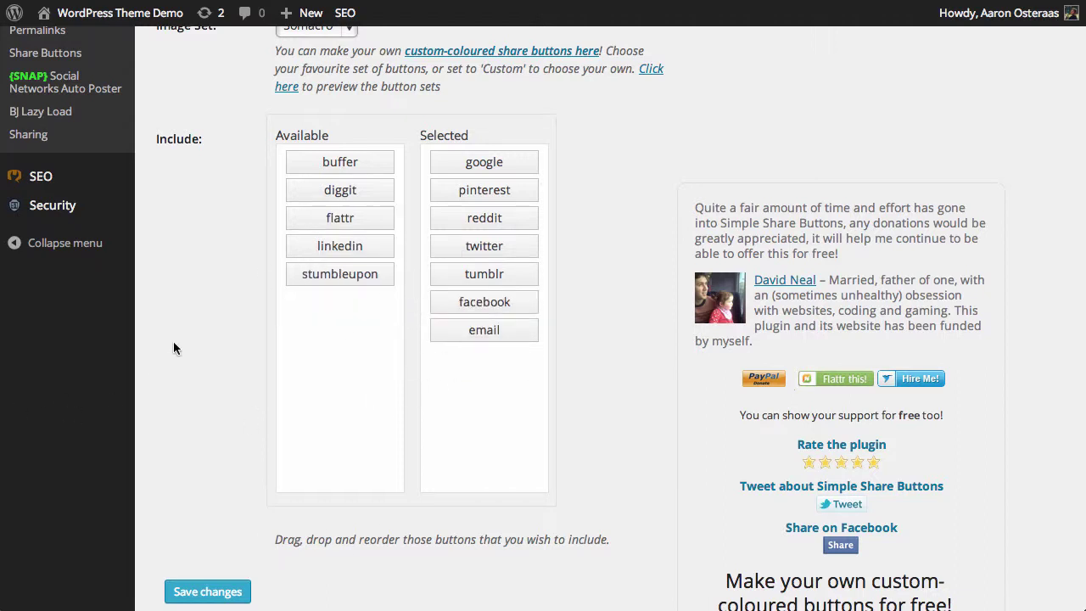
scroll(204, 322, down, 2)
Step: Save the settings and preview the seven share icons below the Our Clickable Image Demo post
click(208, 524)
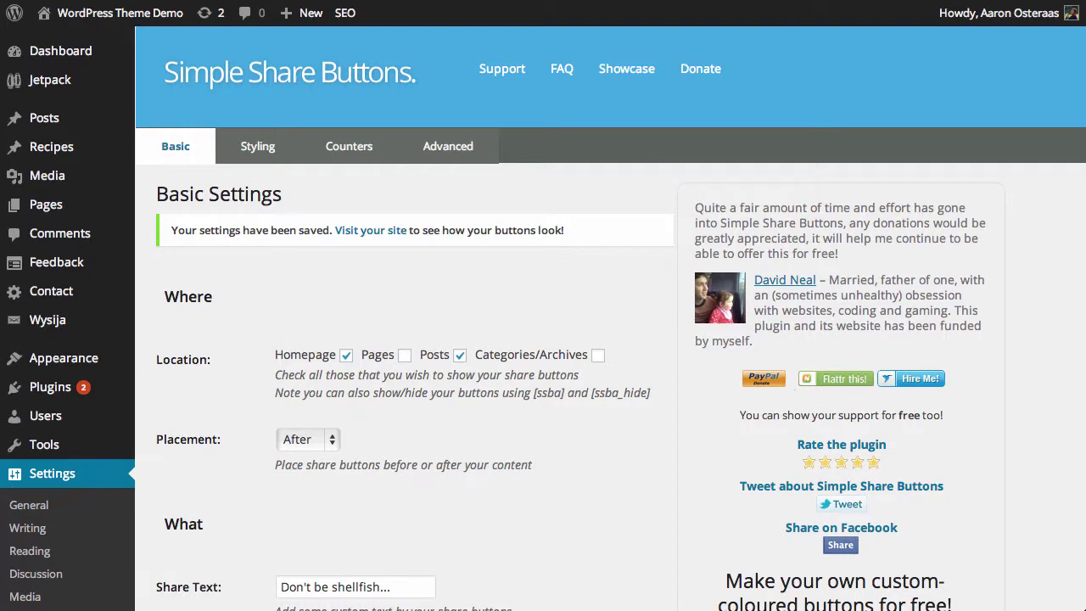
click(382, 231)
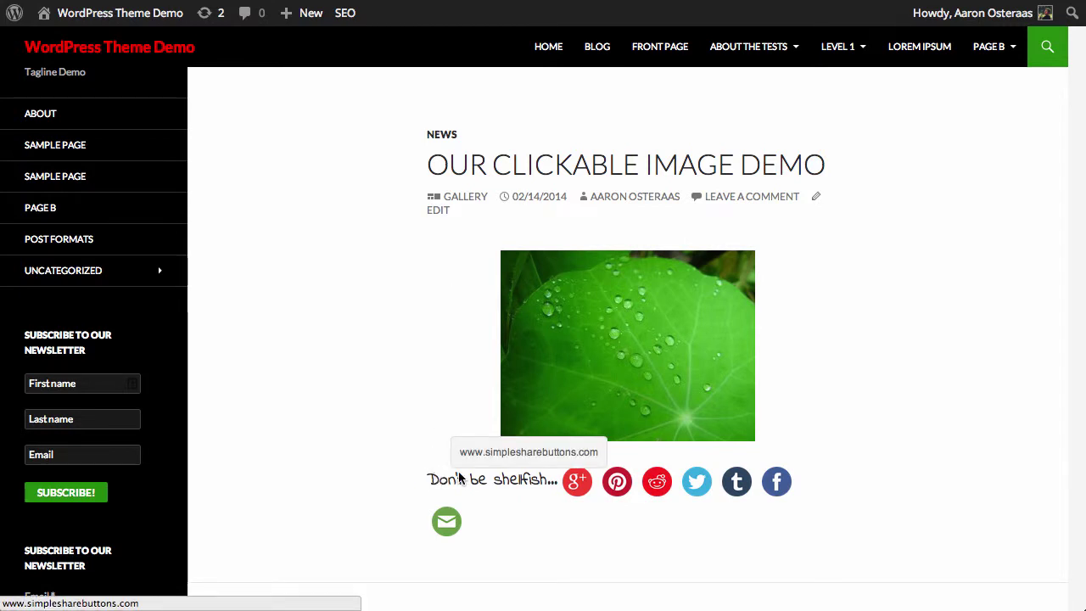
scroll(493, 495, down, 1)
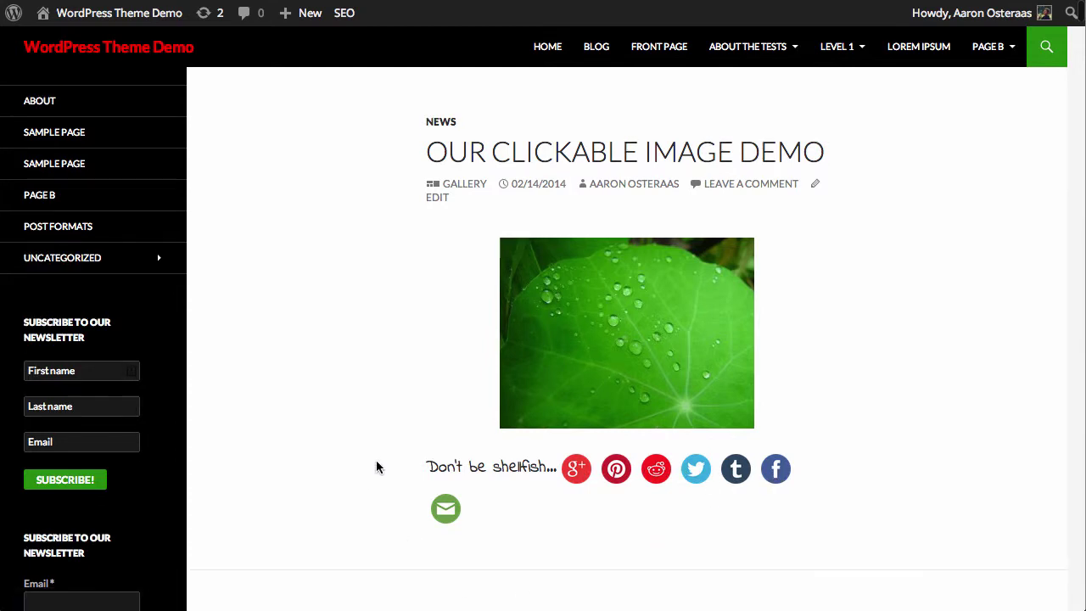
scroll(376, 463, down, 1)
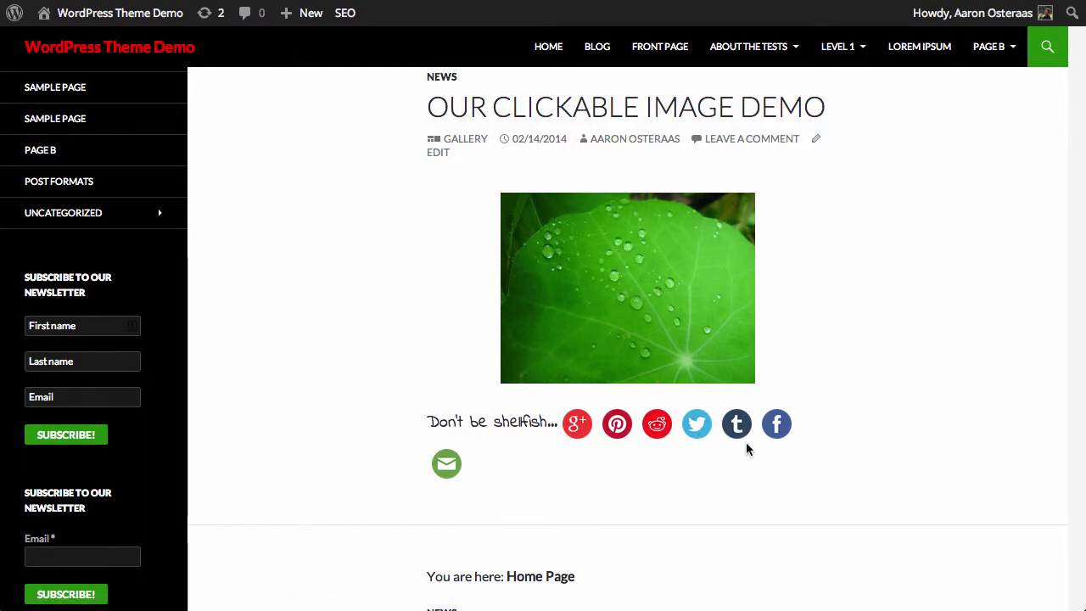
Step: Back in the settings tab, switch the image set to Ribbons and save
key(ctrl+shift+Tab)
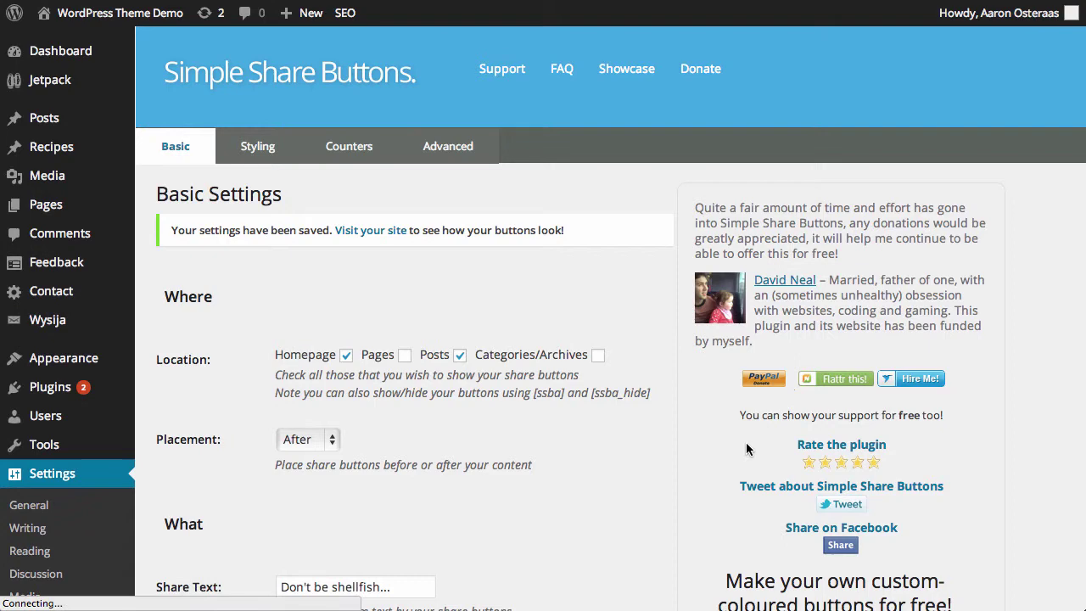
scroll(266, 436, down, 5)
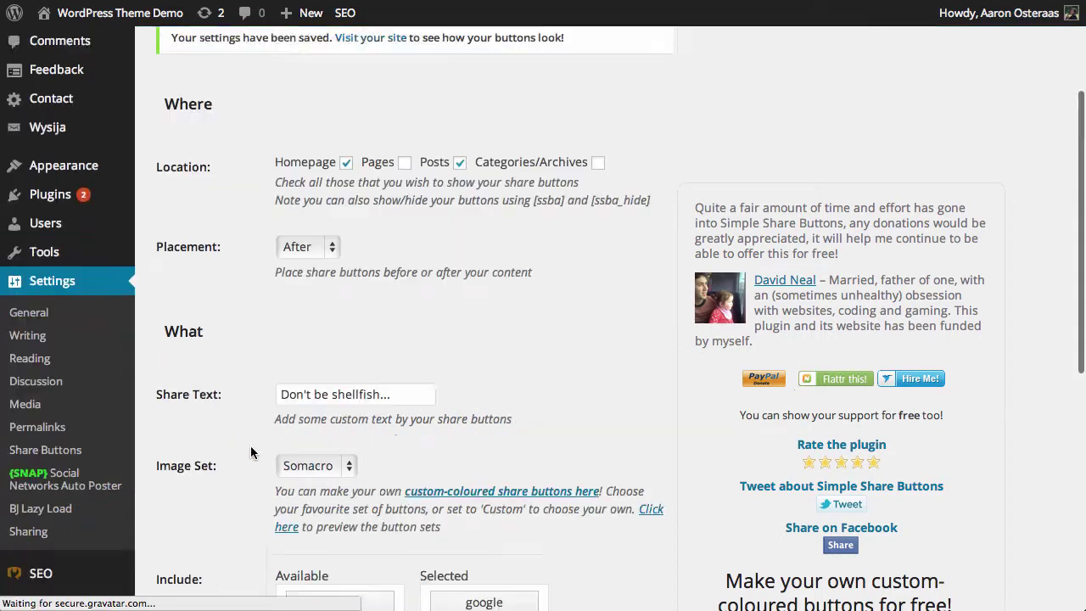
click(303, 433)
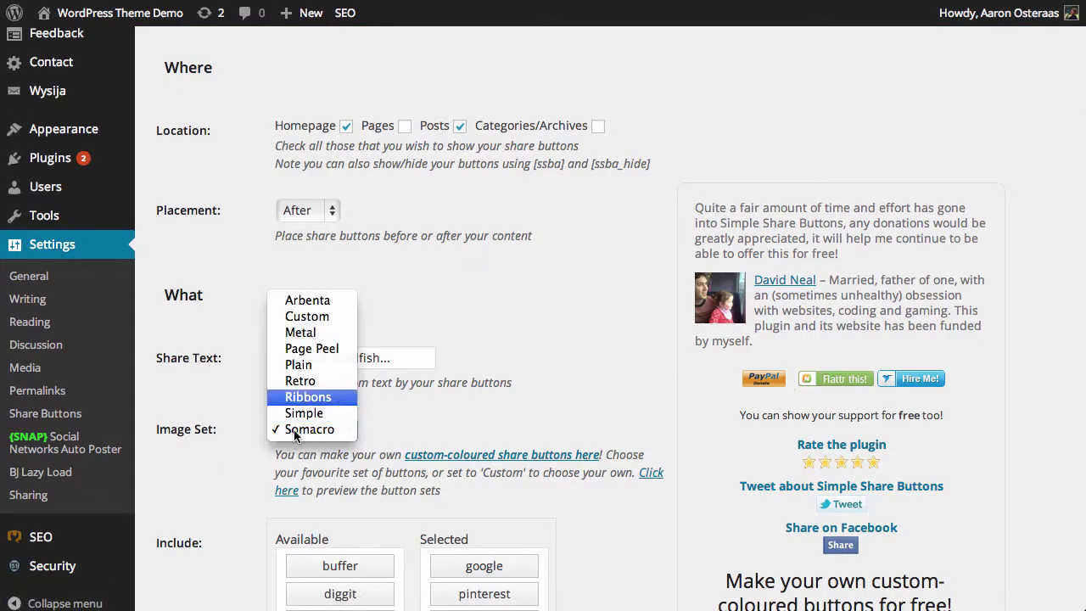
click(339, 391)
scroll(265, 480, down, 1)
scroll(264, 479, down, 9)
click(206, 526)
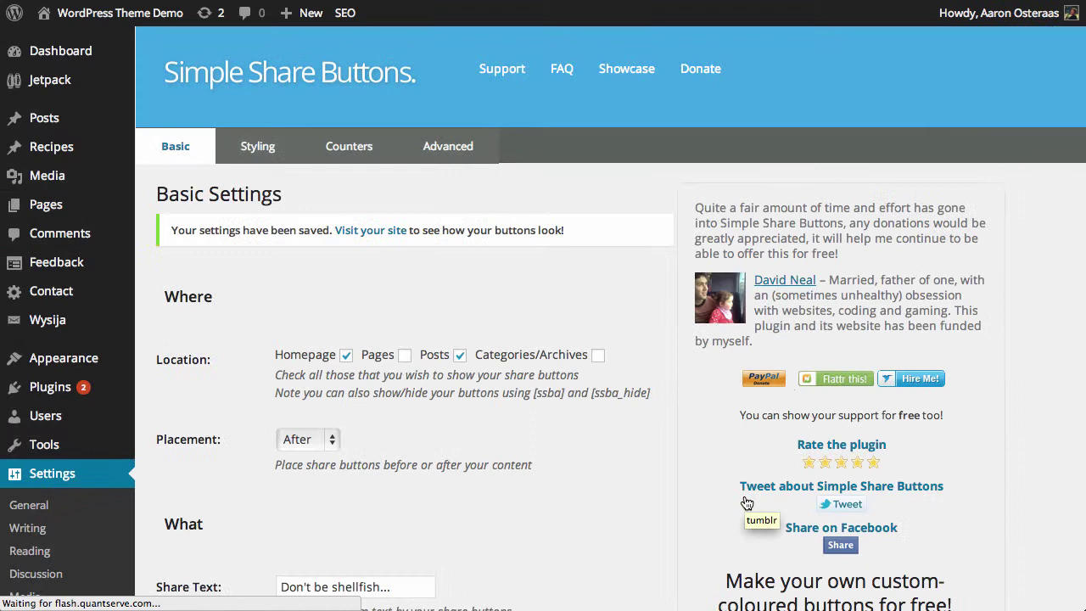
Step: On the Styling tab, change button Alignment from Left to Center
click(245, 150)
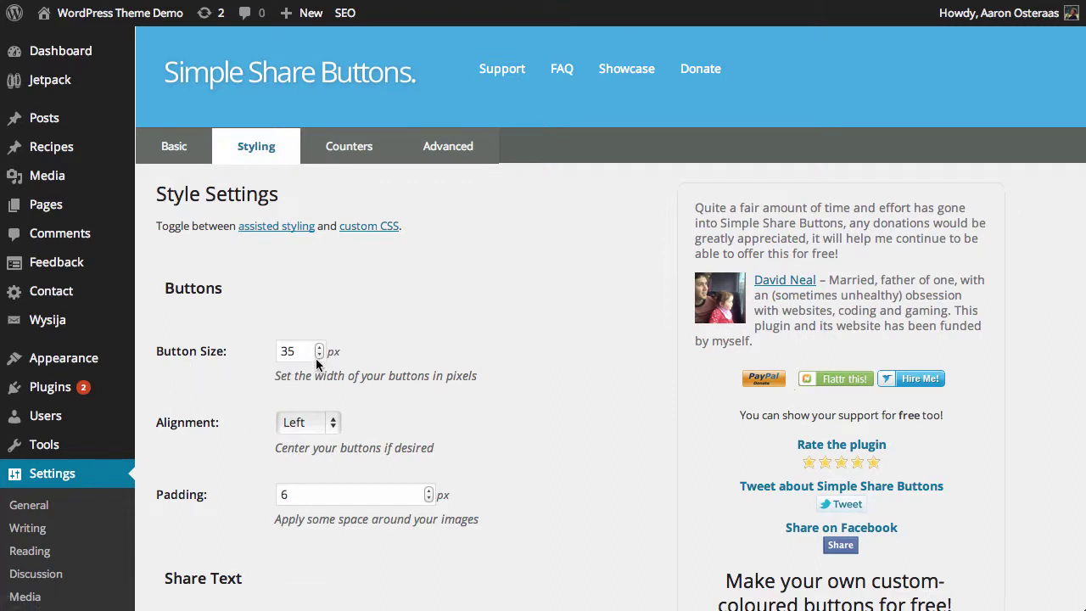
click(309, 420)
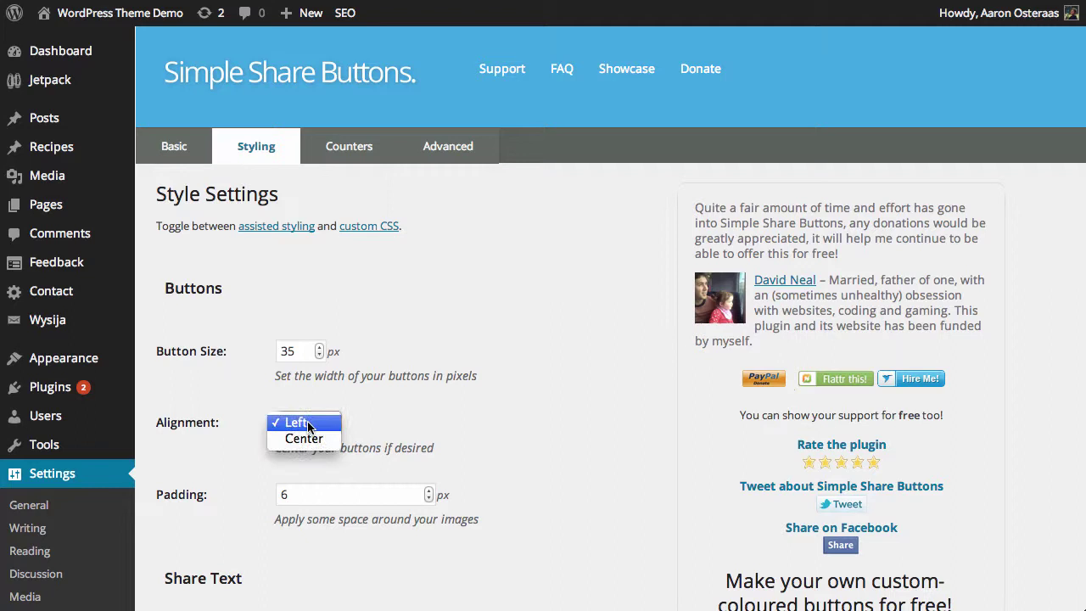
click(312, 439)
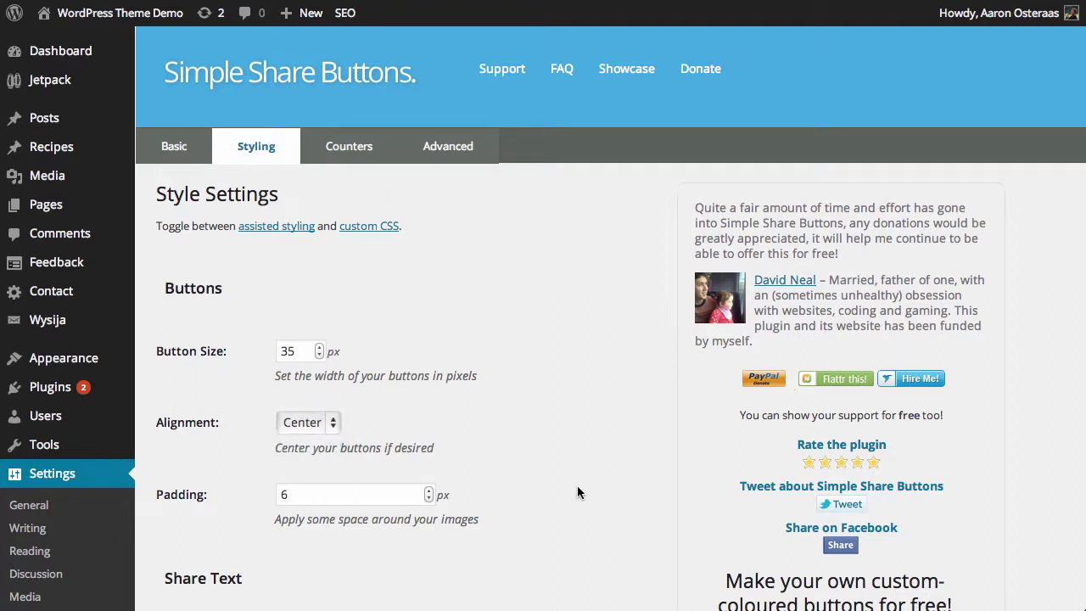
scroll(577, 488, down, 3)
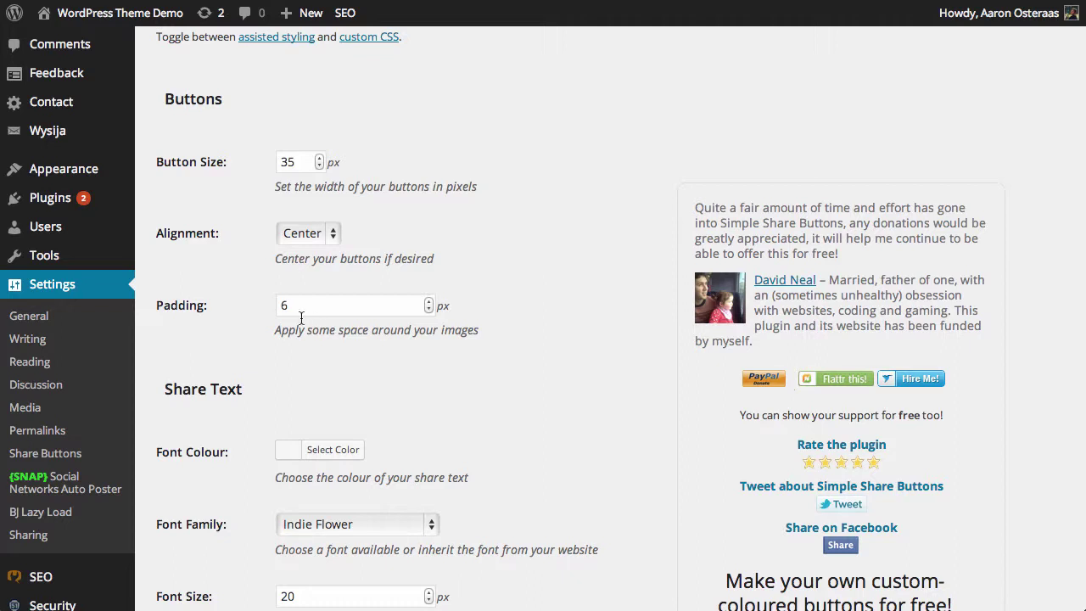
Step: Set the share text font to Inherit from my website at size 15
scroll(298, 311, down, 5)
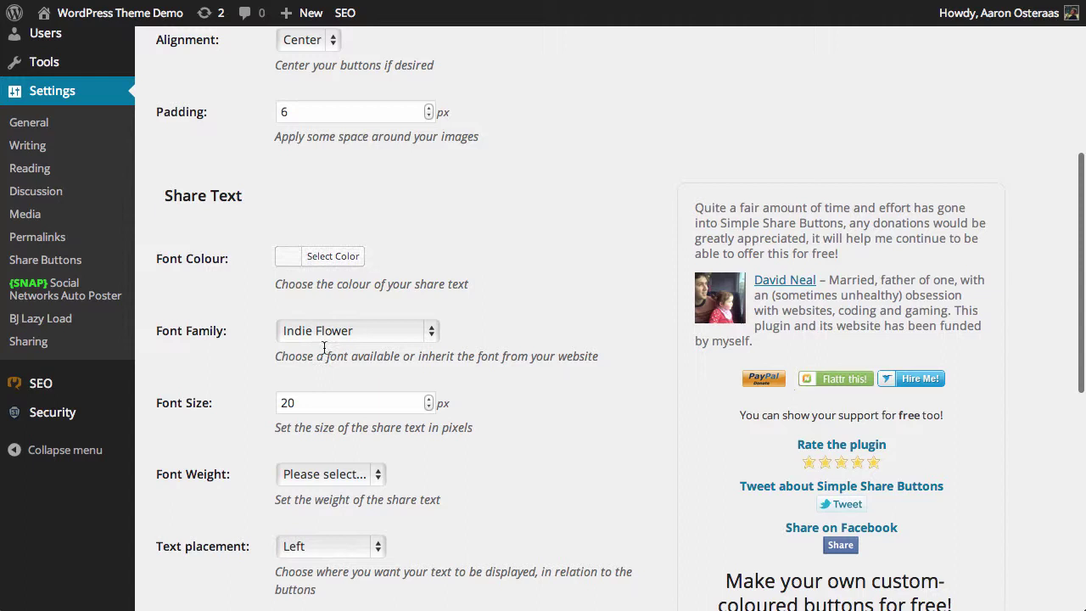
click(424, 331)
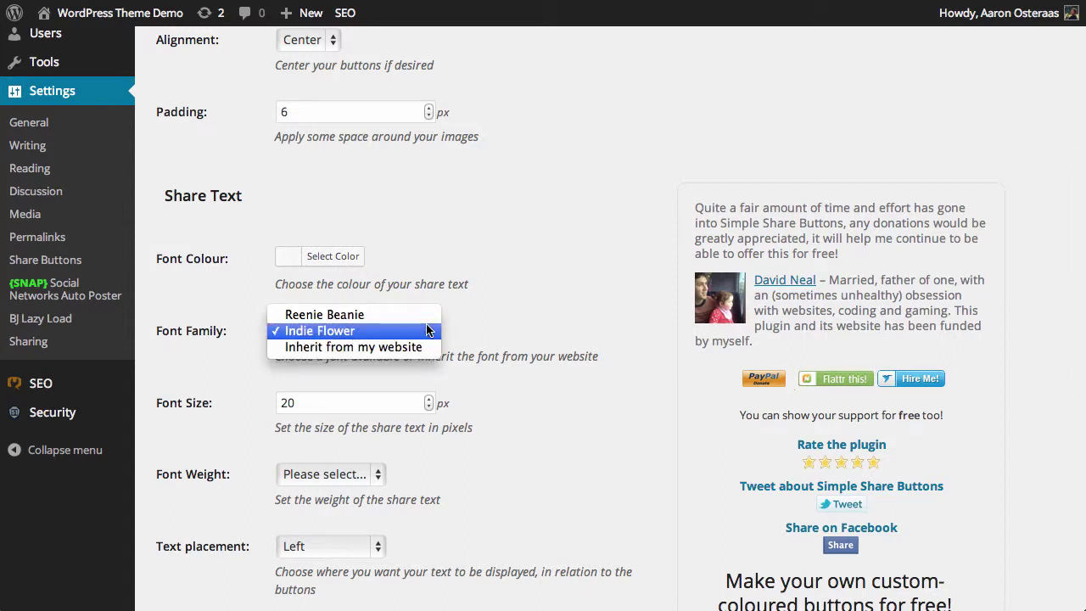
click(419, 347)
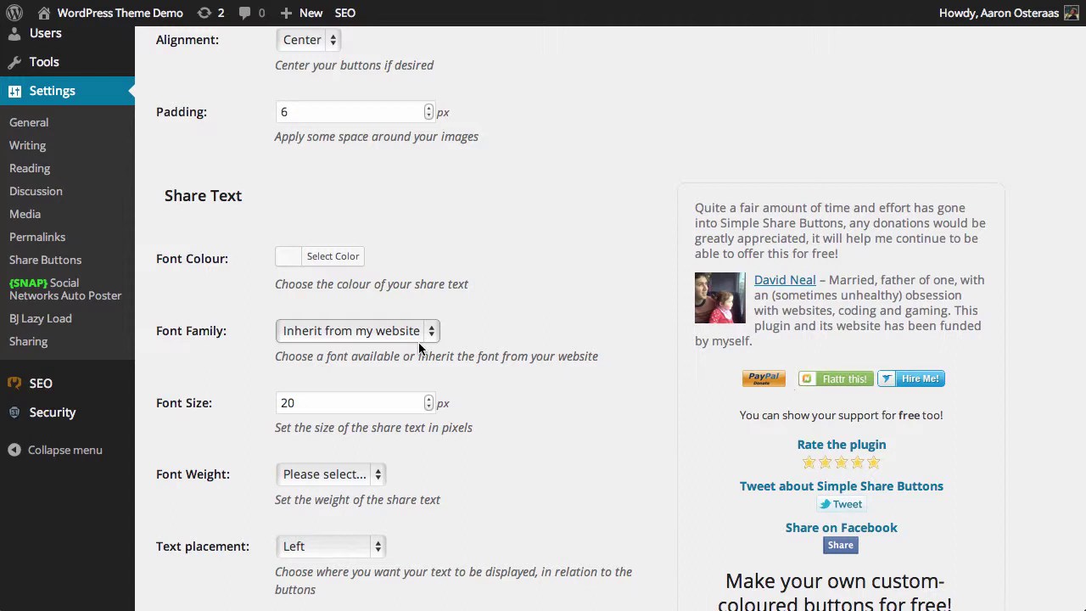
click(428, 408)
click(428, 407)
click(427, 407)
click(427, 407)
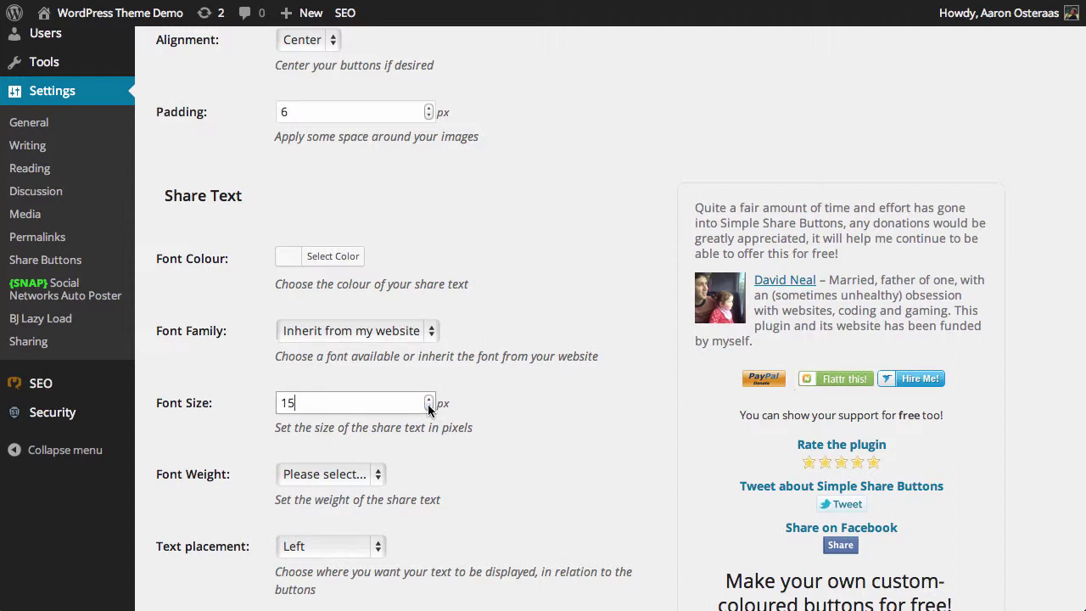
click(429, 407)
Step: Leave the font weight unchanged and set the share text placement to Above
scroll(425, 463, down, 3)
click(376, 338)
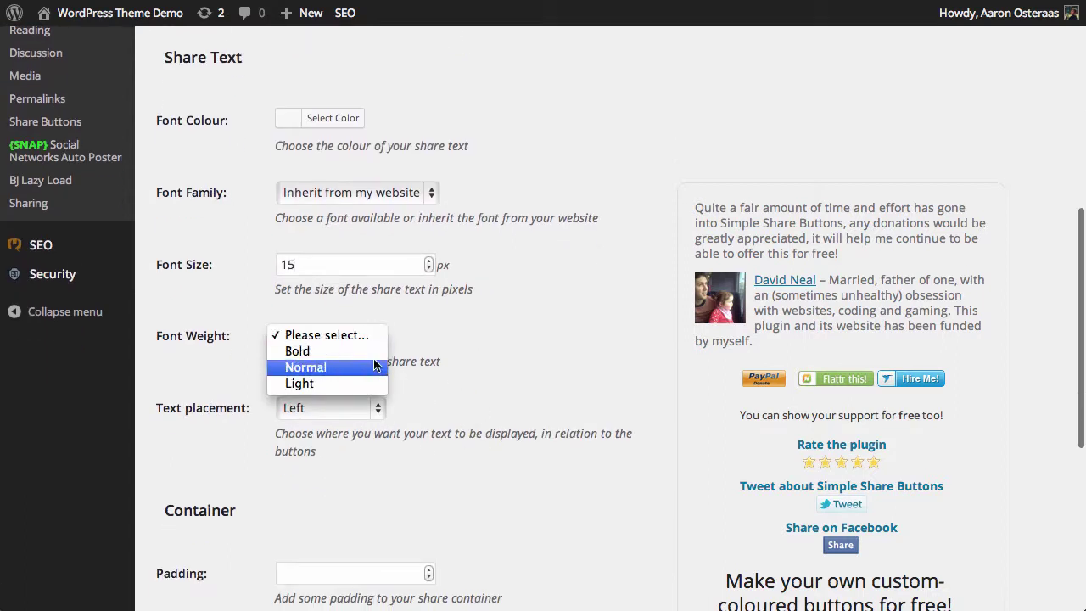
click(345, 462)
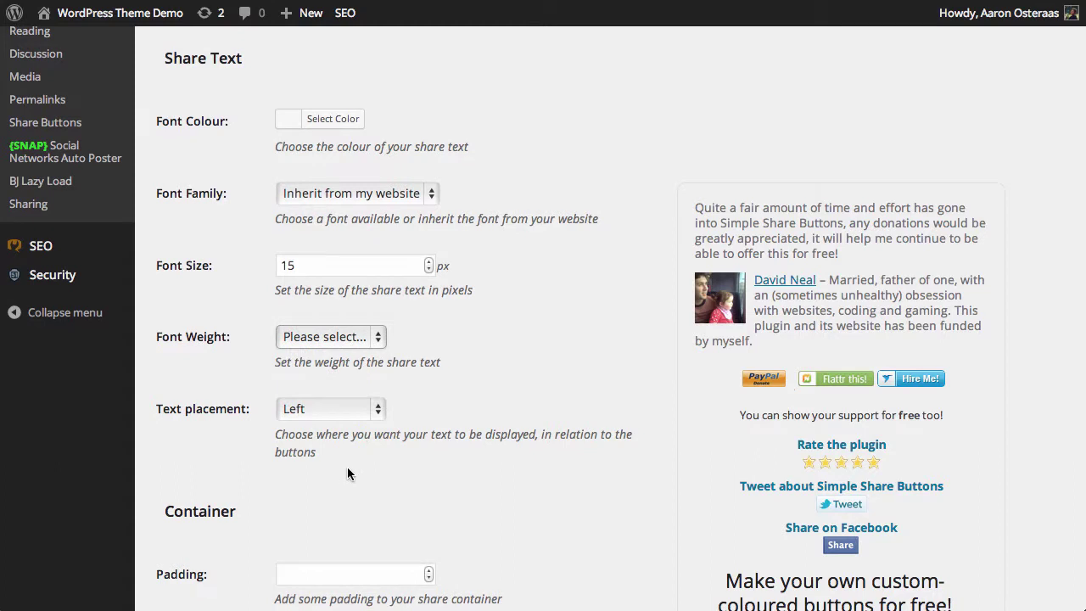
click(352, 408)
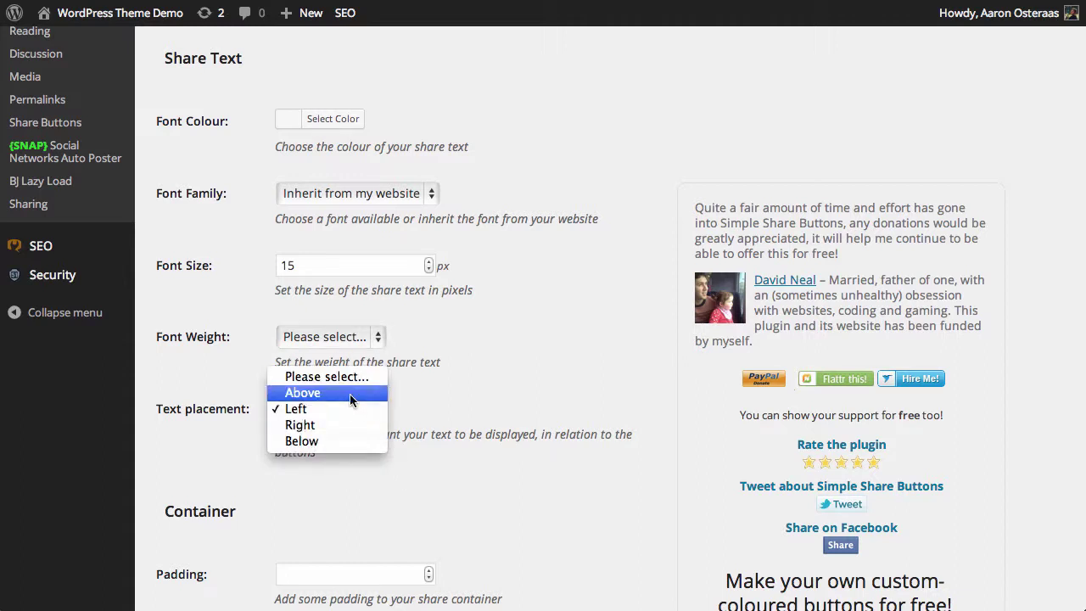
click(349, 393)
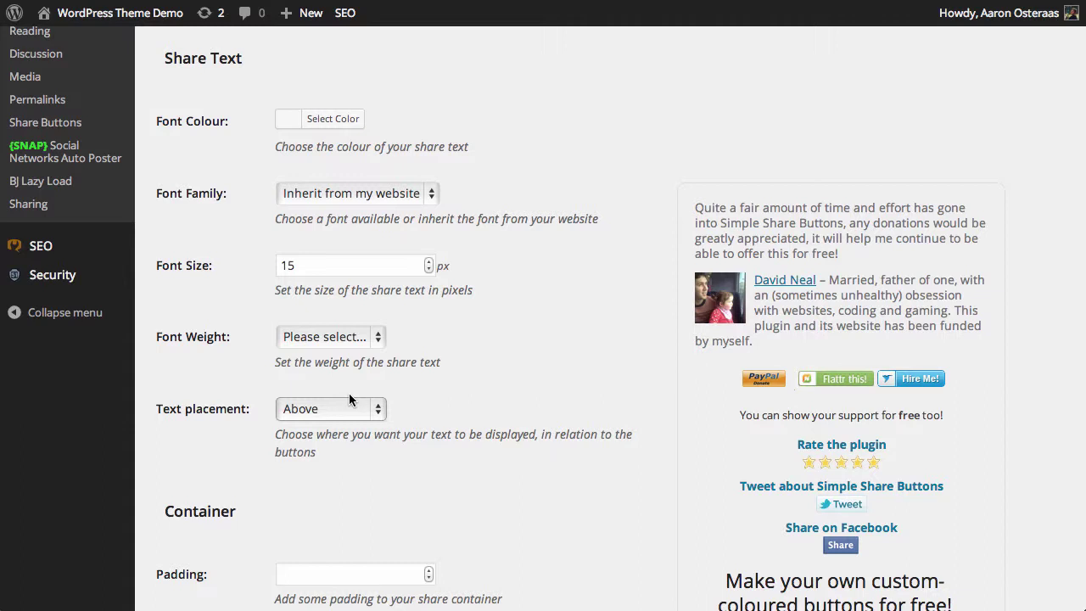
scroll(348, 394, down, 3)
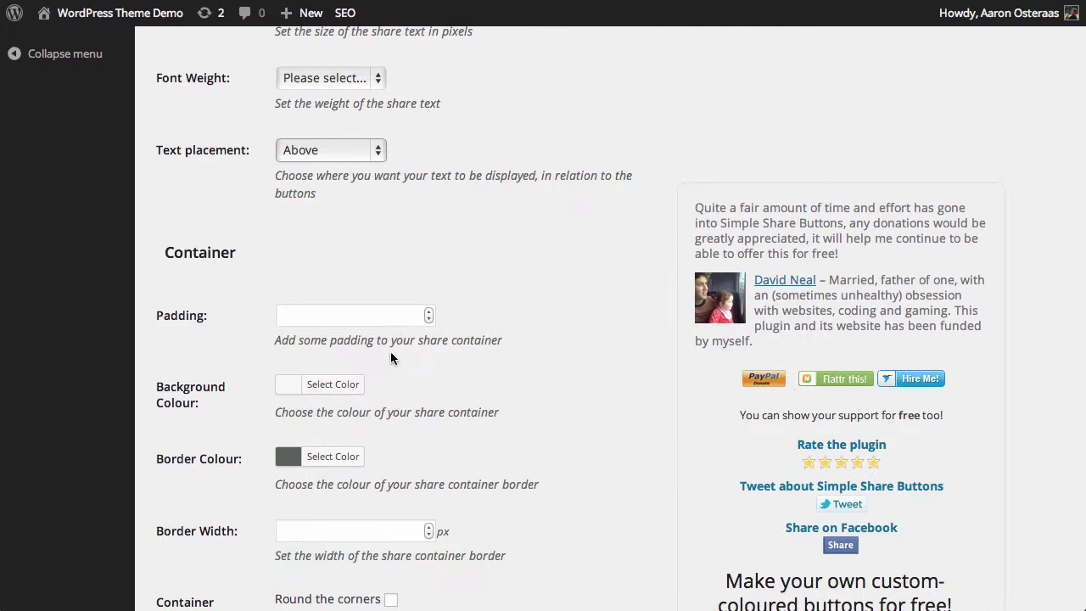
Step: Save the style settings and check the live post shows the share text above the buttons
scroll(390, 357, down, 2)
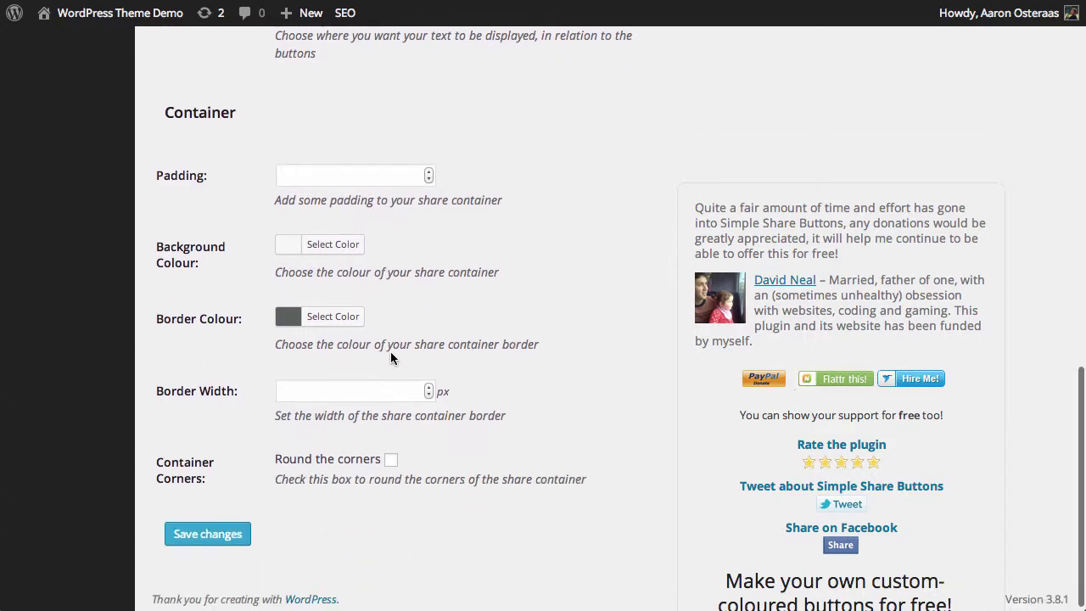
scroll(391, 357, down, 1)
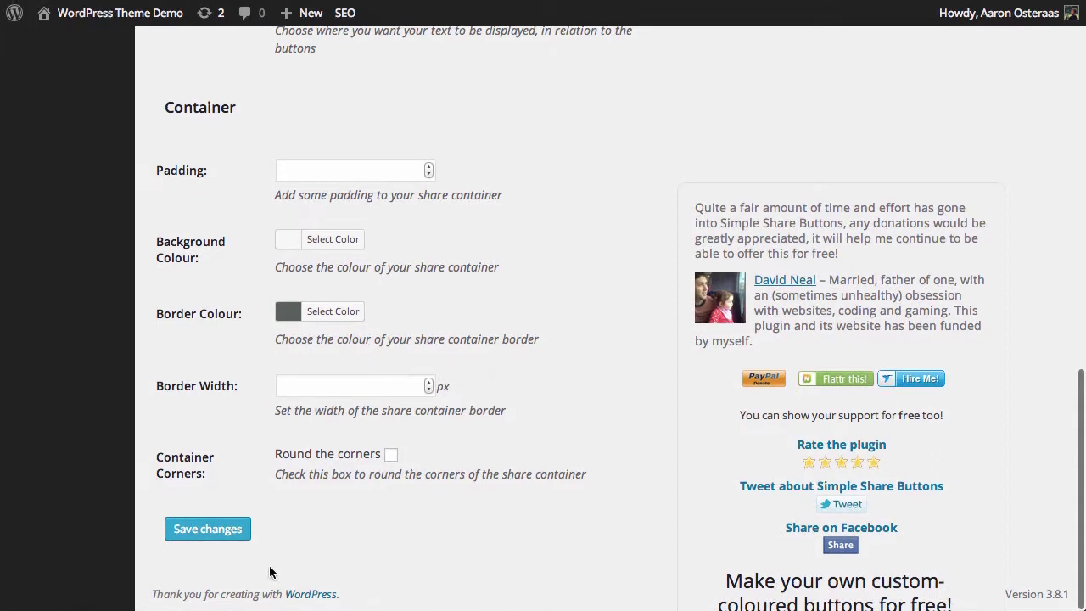
click(222, 538)
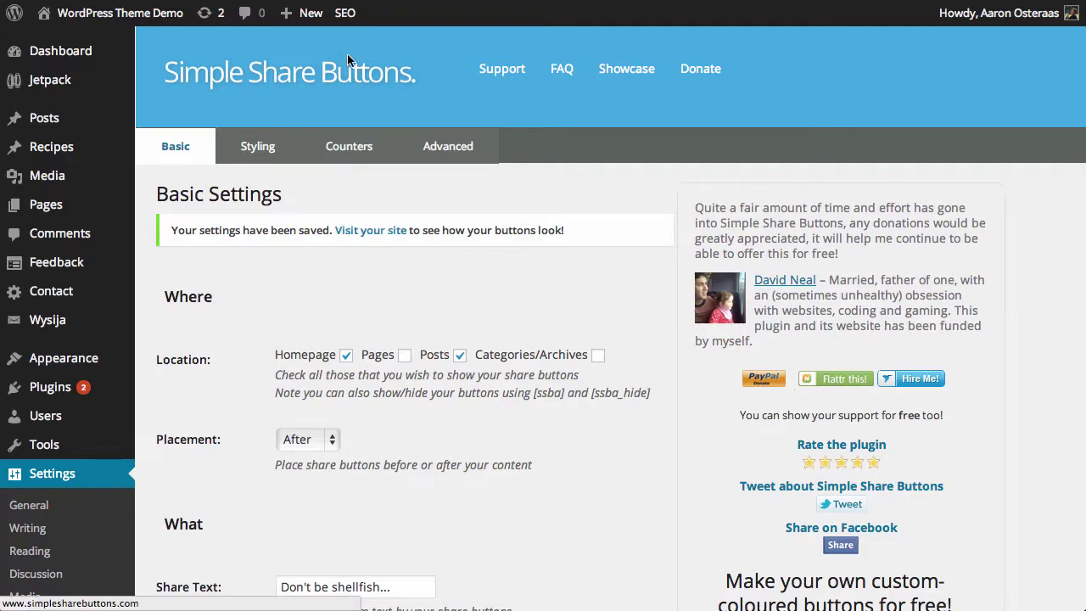
click(371, 229)
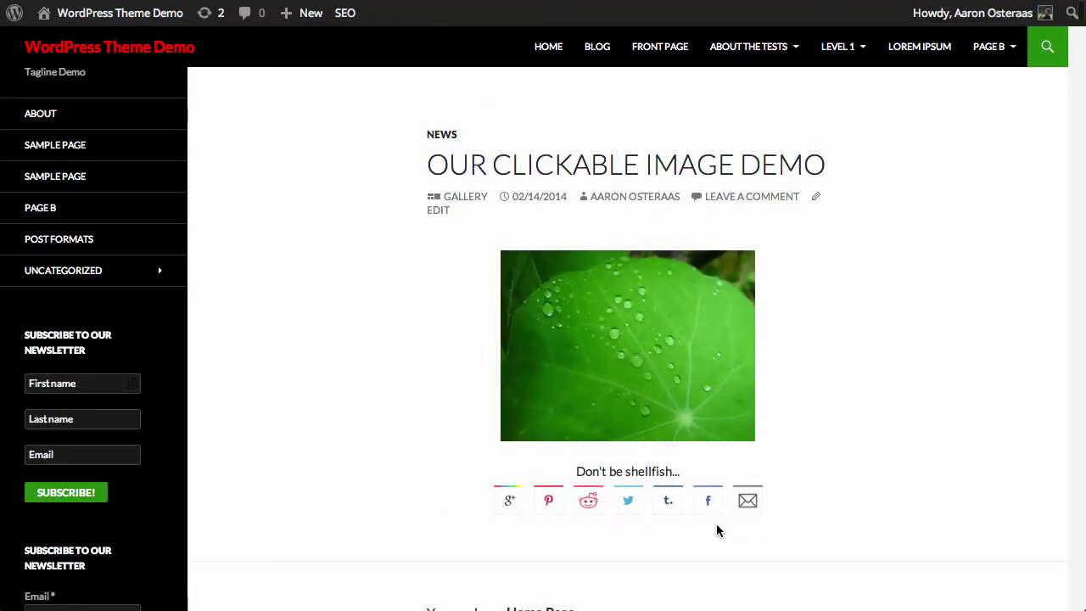
drag(681, 478, 545, 469)
click(546, 476)
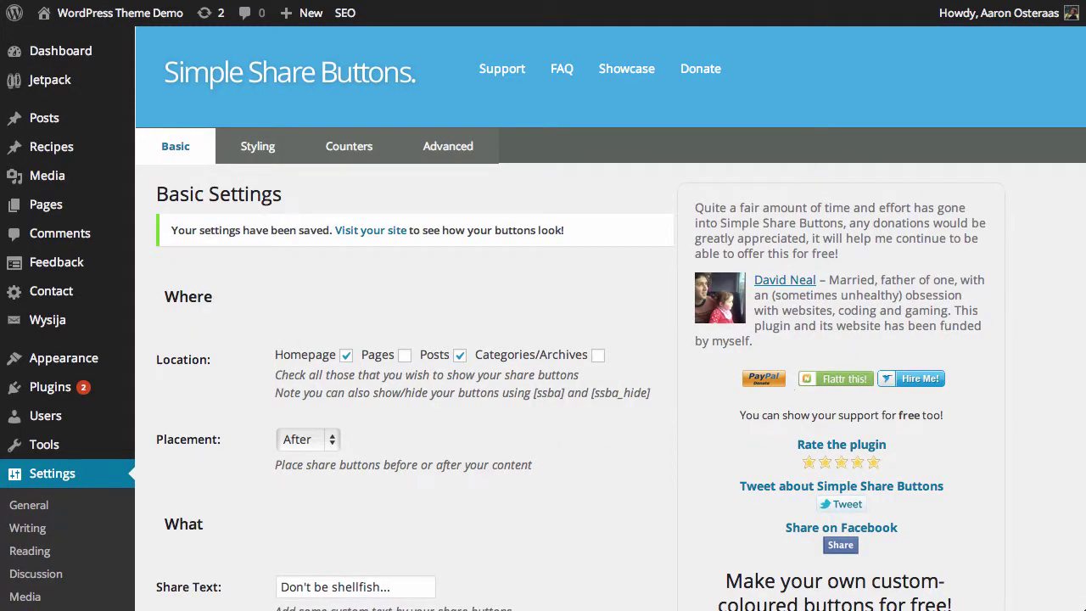
Step: Untick Share Count Show on the Counters tab, then move to Advanced settings
click(347, 146)
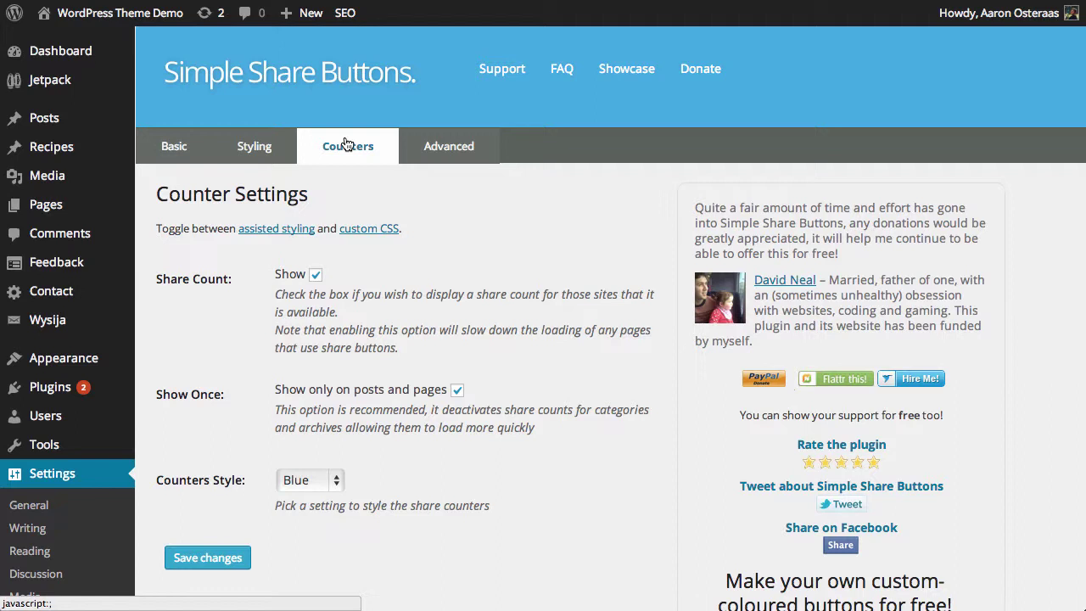
click(317, 274)
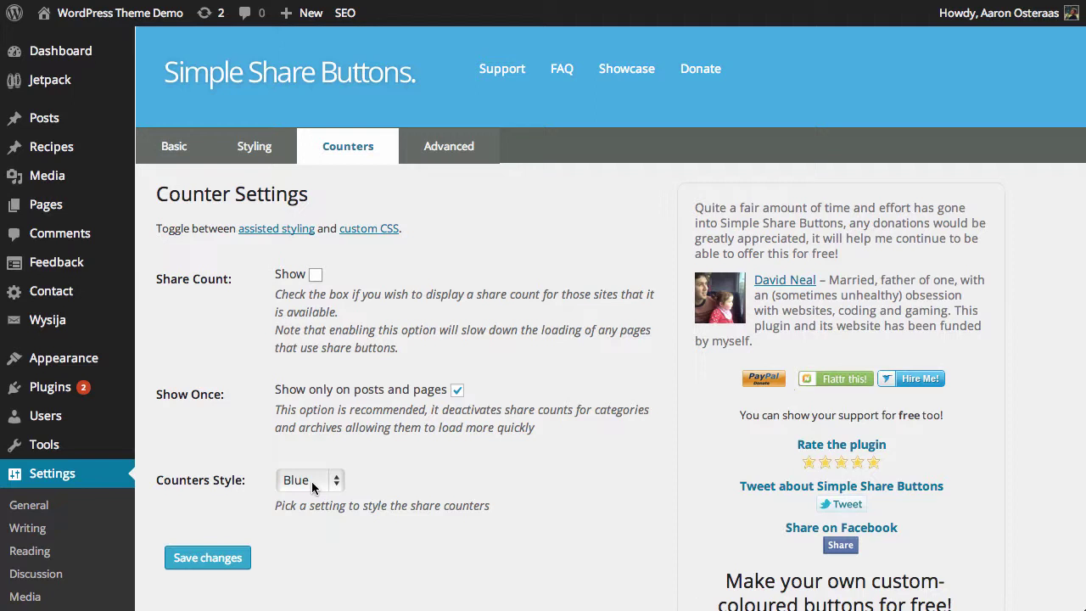
click(450, 163)
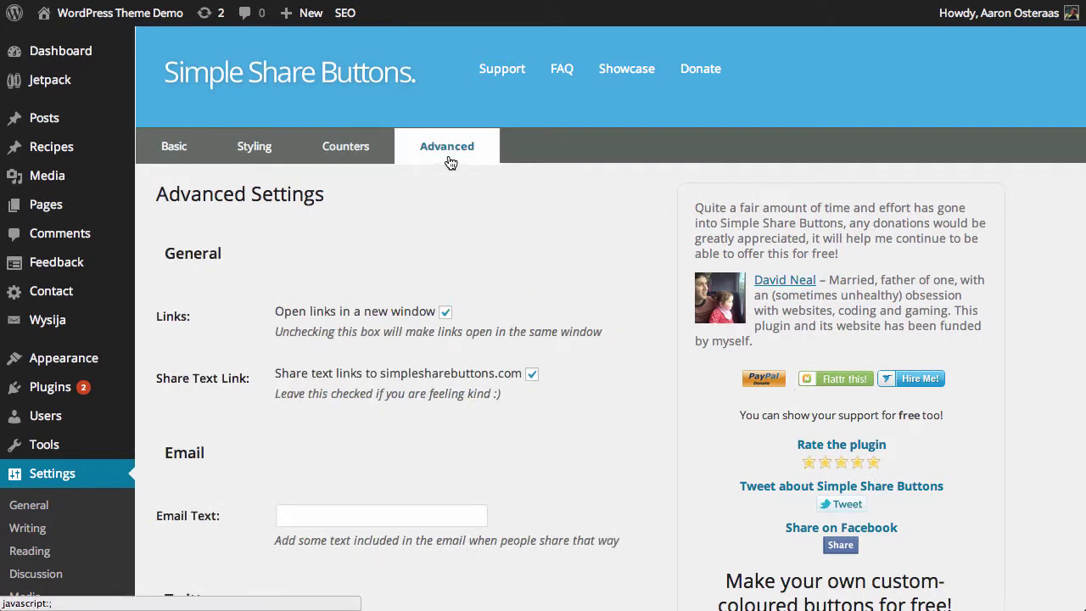
Step: Enable 'Open links in a new window' and review the remaining Advanced options
click(443, 311)
scroll(490, 376, down, 5)
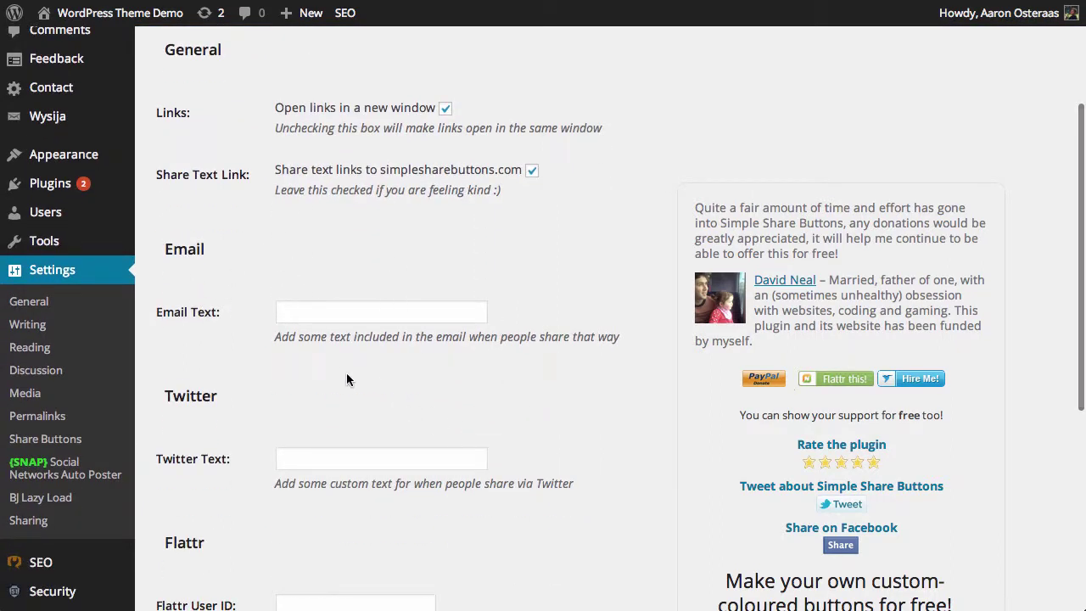
scroll(408, 443, down, 3)
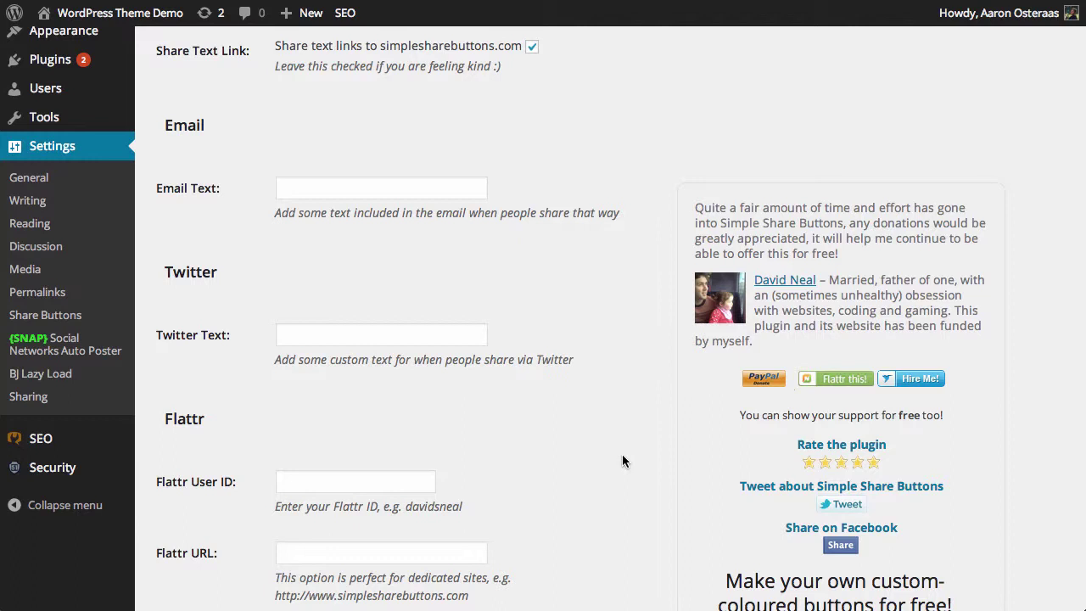
scroll(622, 461, down, 6)
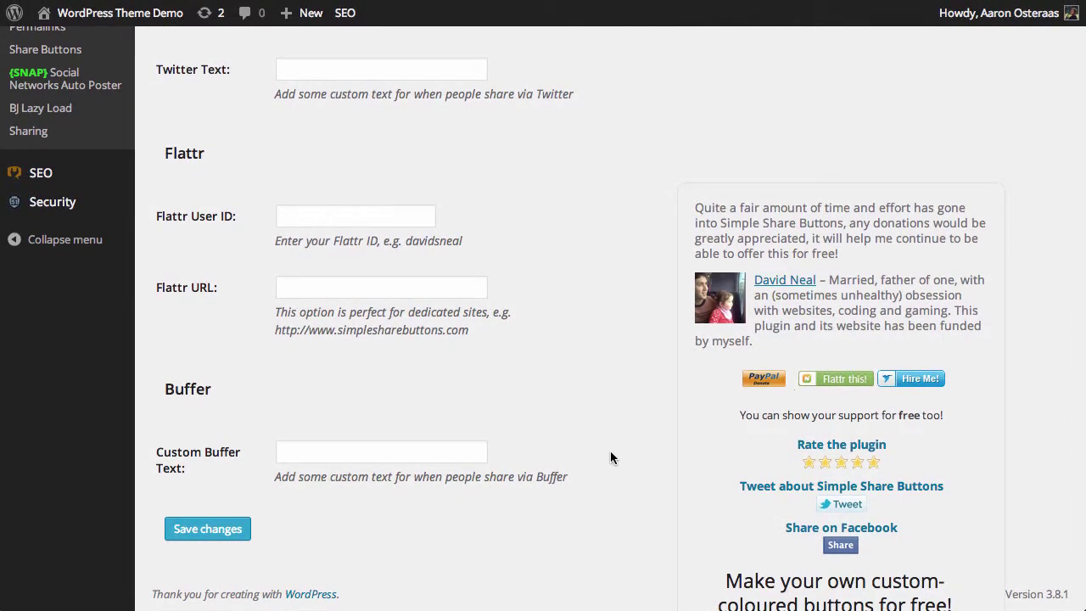
scroll(610, 458, up, 13)
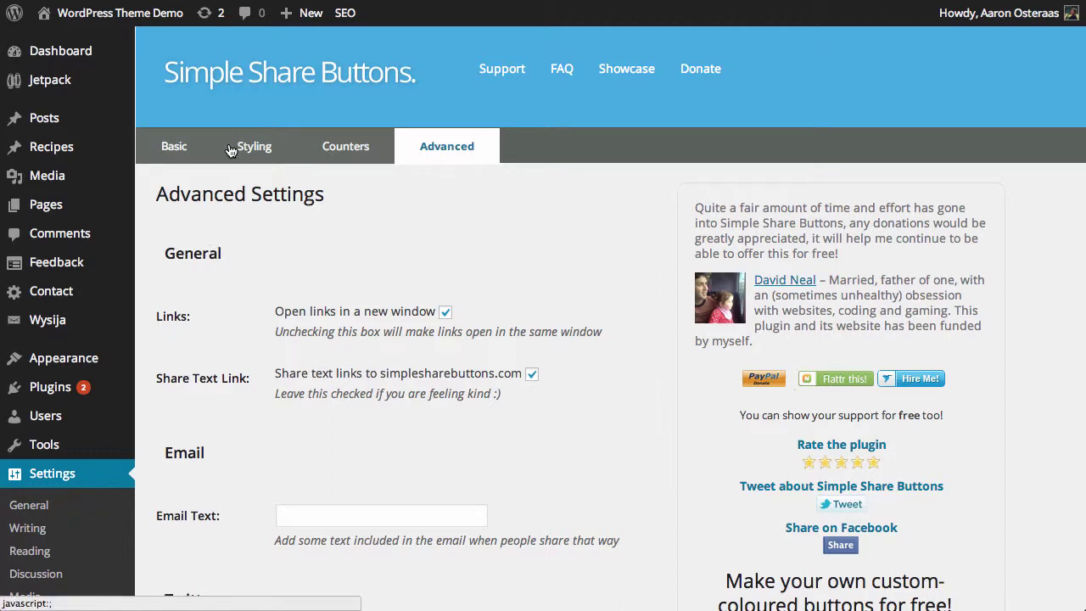
Step: Return to the Basic settings tab of Simple Share Buttons
click(185, 150)
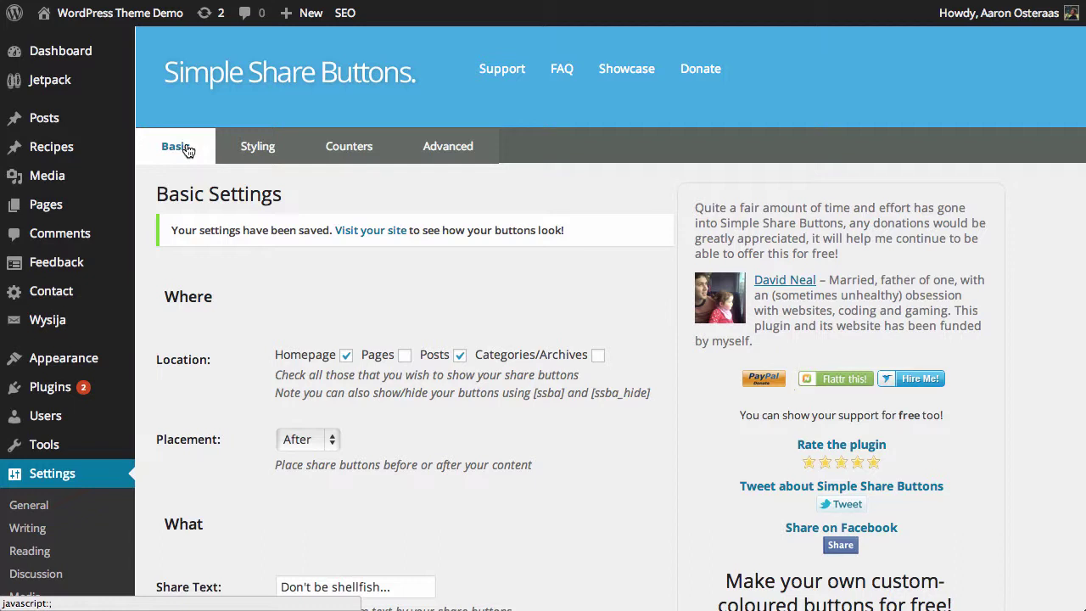